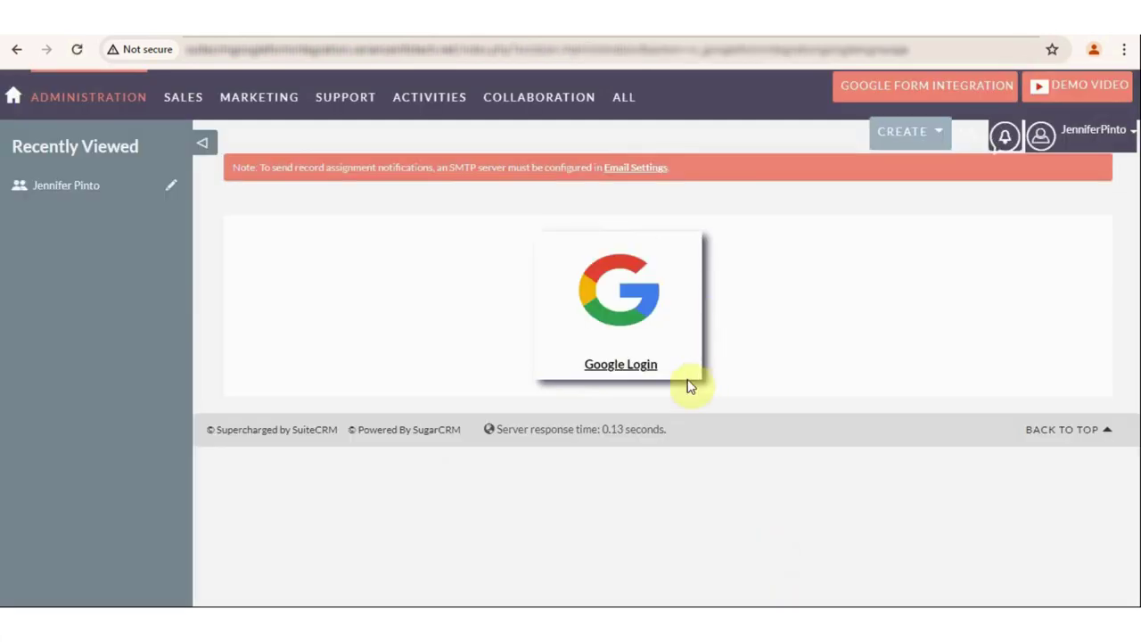
# Start Google Login from SuiteCRM and choose the Google account to continue to Variance App
pyautogui.click(625, 367)
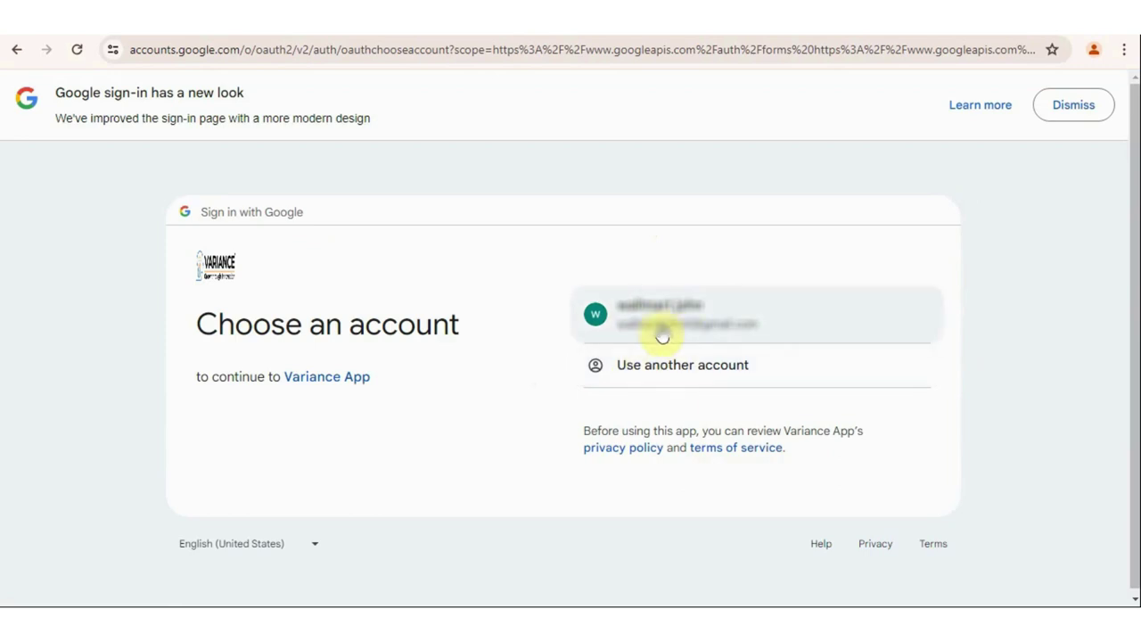
pyautogui.click(662, 335)
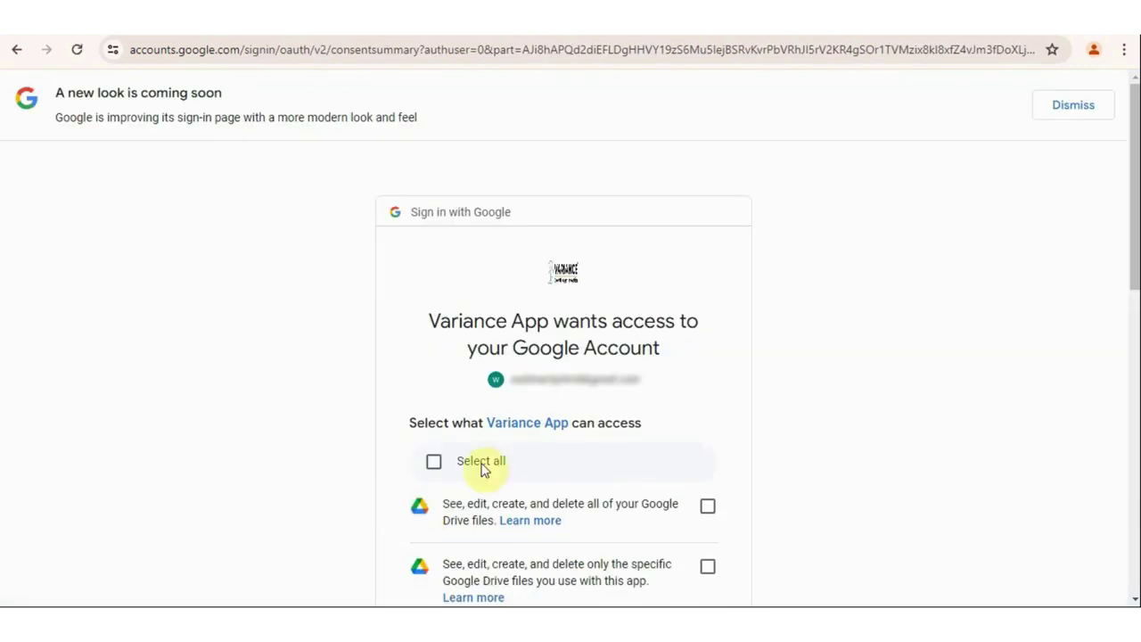
# Grant Variance App every requested Google permission with Select all and confirm
pyautogui.scroll(-3, 488, 450)
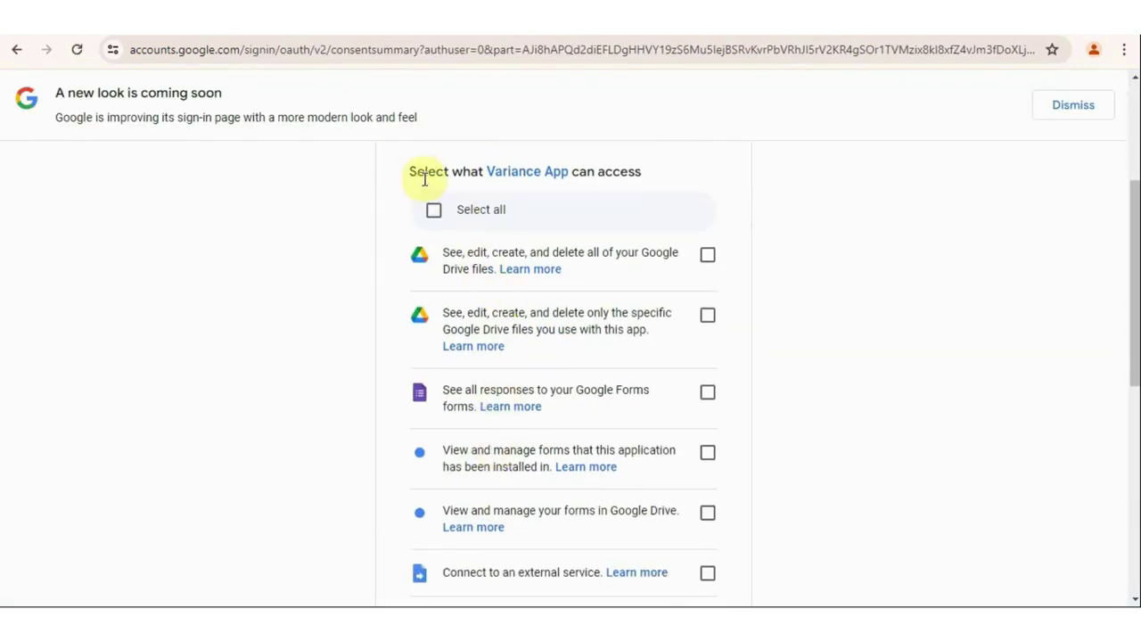
pyautogui.click(432, 211)
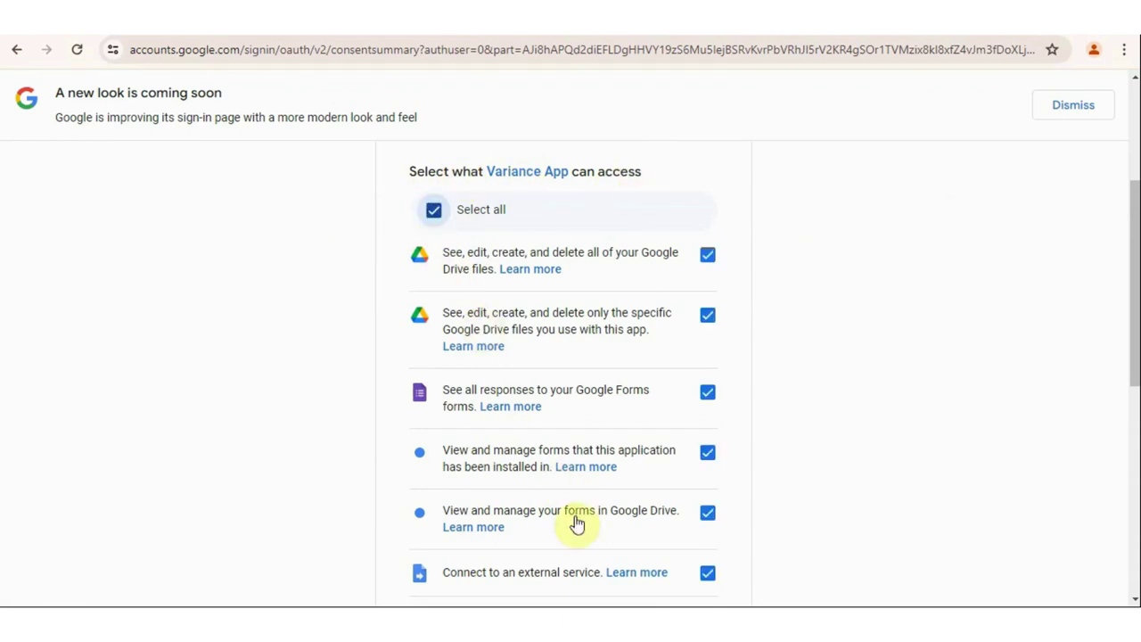
pyautogui.scroll(-4, 612, 593)
pyautogui.scroll(-2, 611, 592)
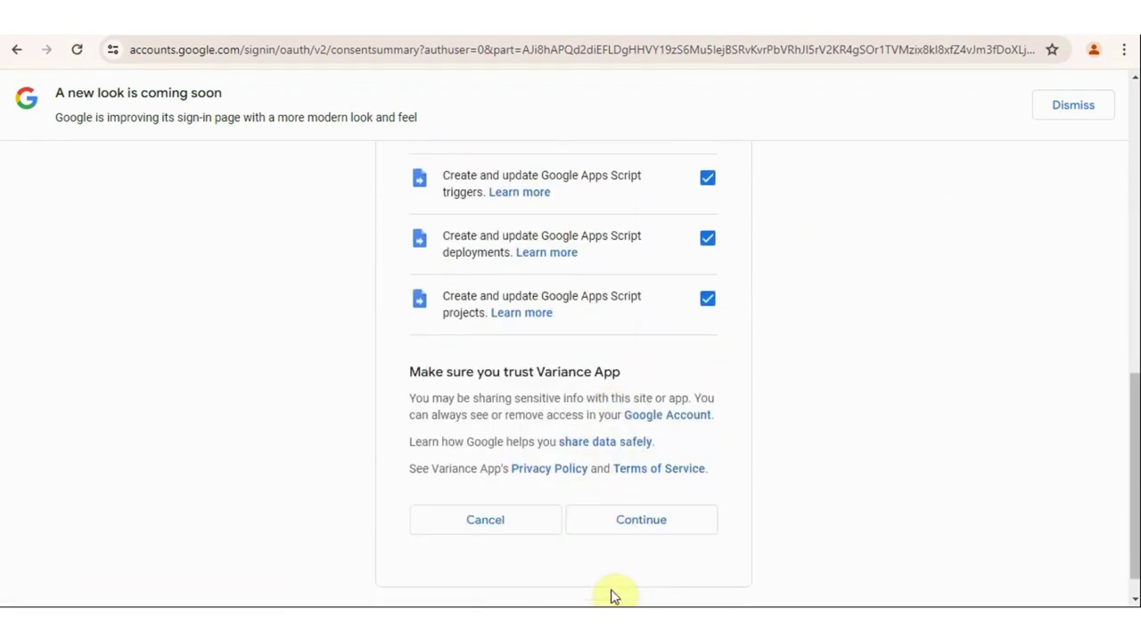
pyautogui.click(645, 528)
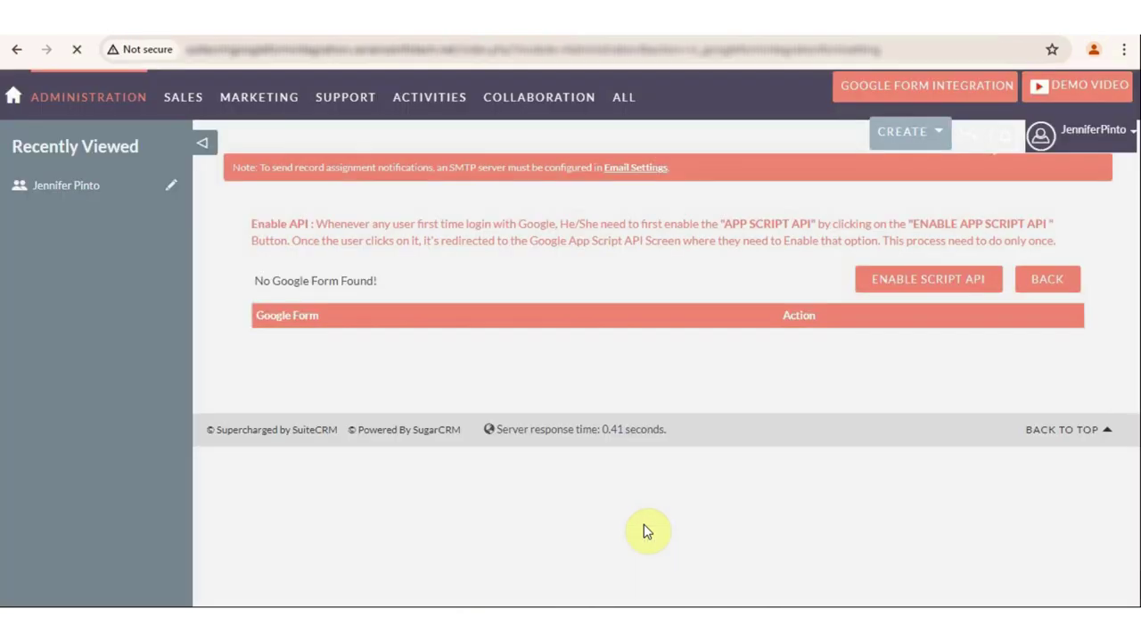
# With 'No Google Form Found!' still shown, launch Enable Script API from the Google Form page
pyautogui.moveTo(254, 288); pyautogui.dragTo(393, 283)
pyautogui.click(423, 281)
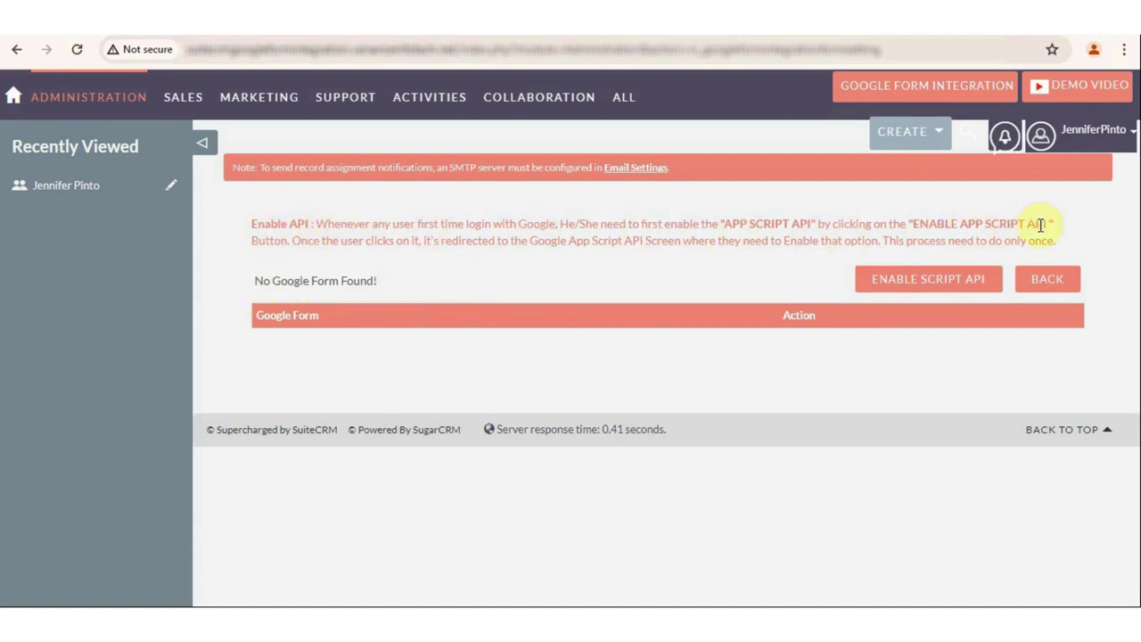
pyautogui.click(898, 281)
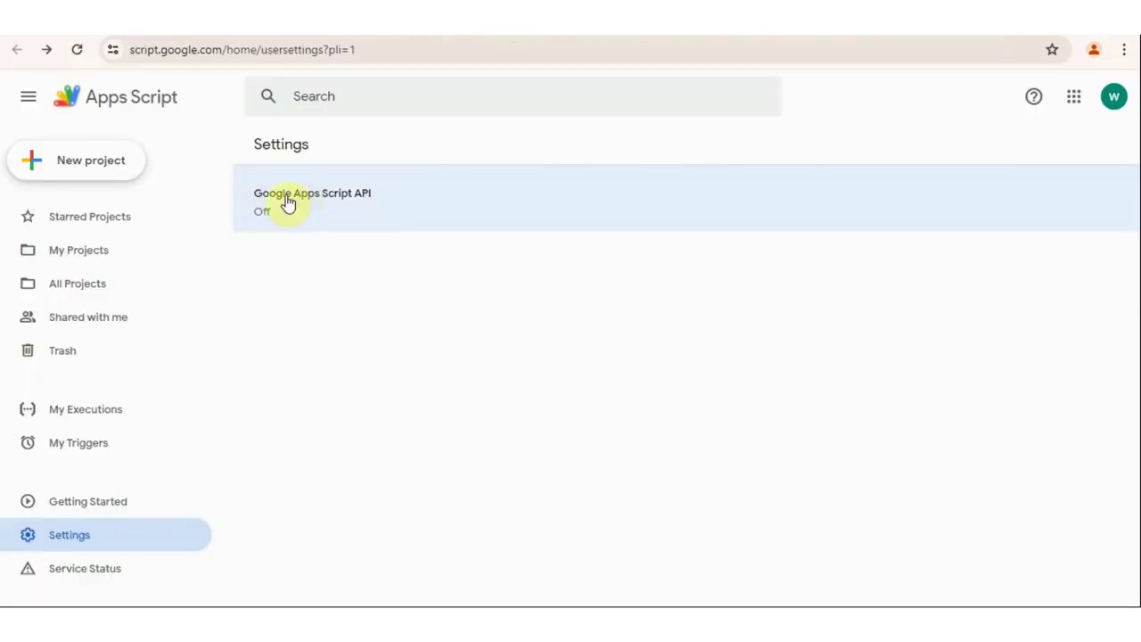
# Turn the Google Apps Script API setting On in Apps Script settings
pyautogui.click(595, 214)
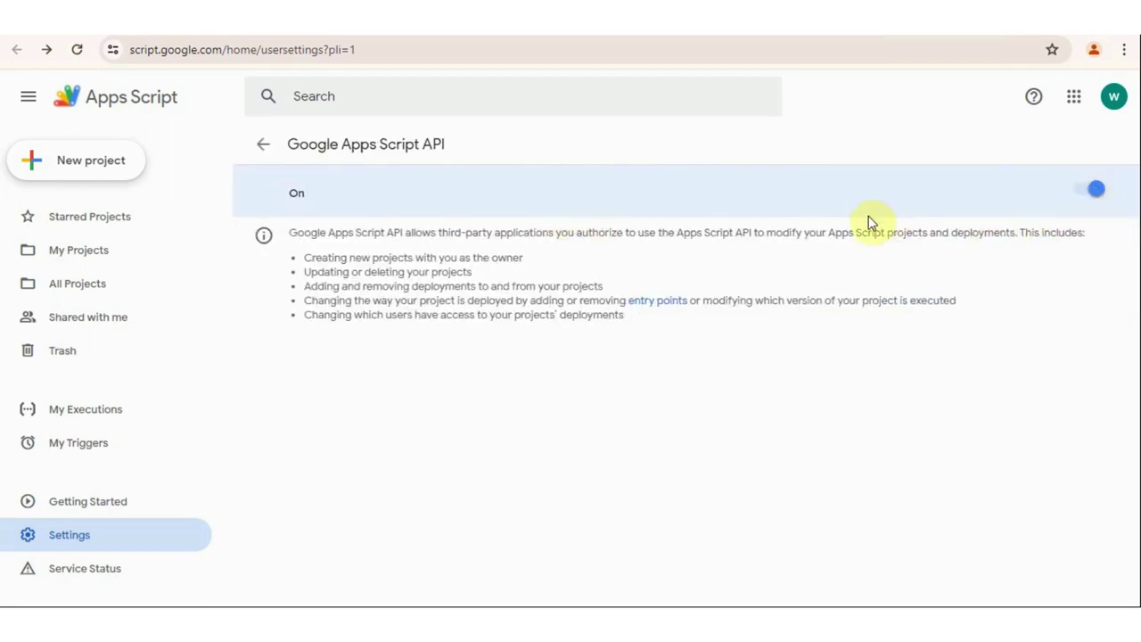
pyautogui.click(263, 144)
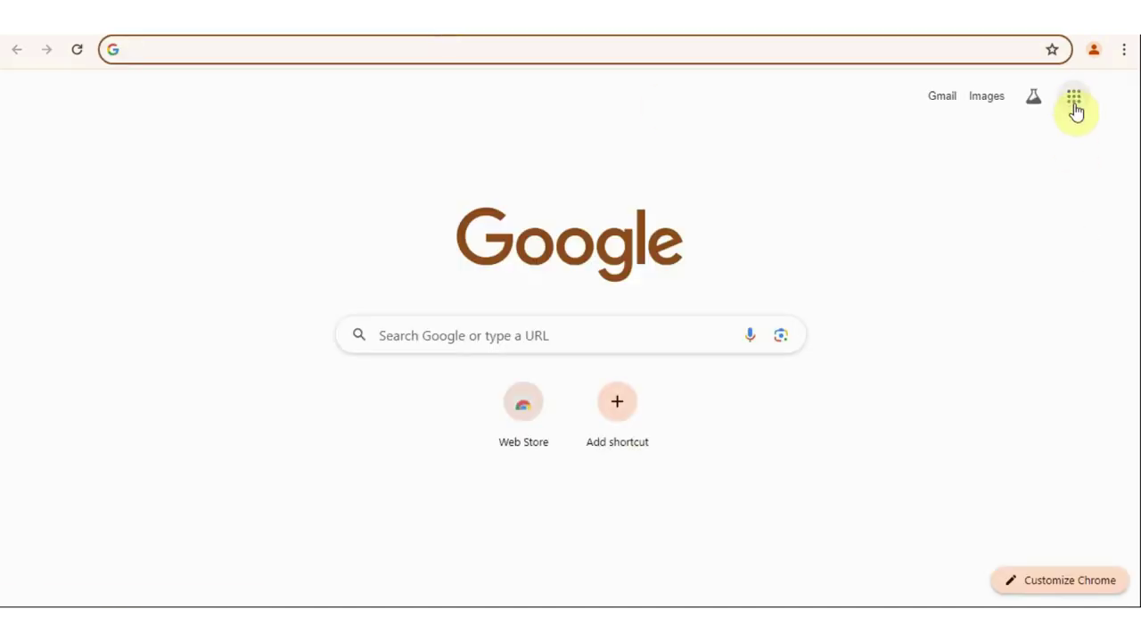
# Create a new Google Form from the Contact Information template
pyautogui.click(1073, 96)
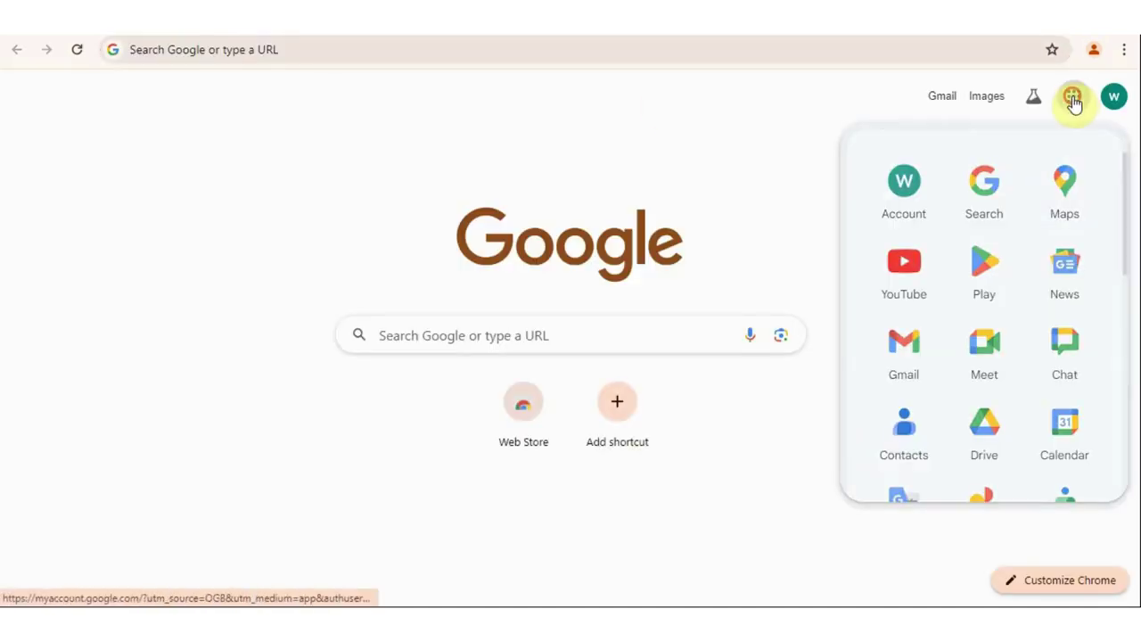
pyautogui.scroll(-9, 1061, 419)
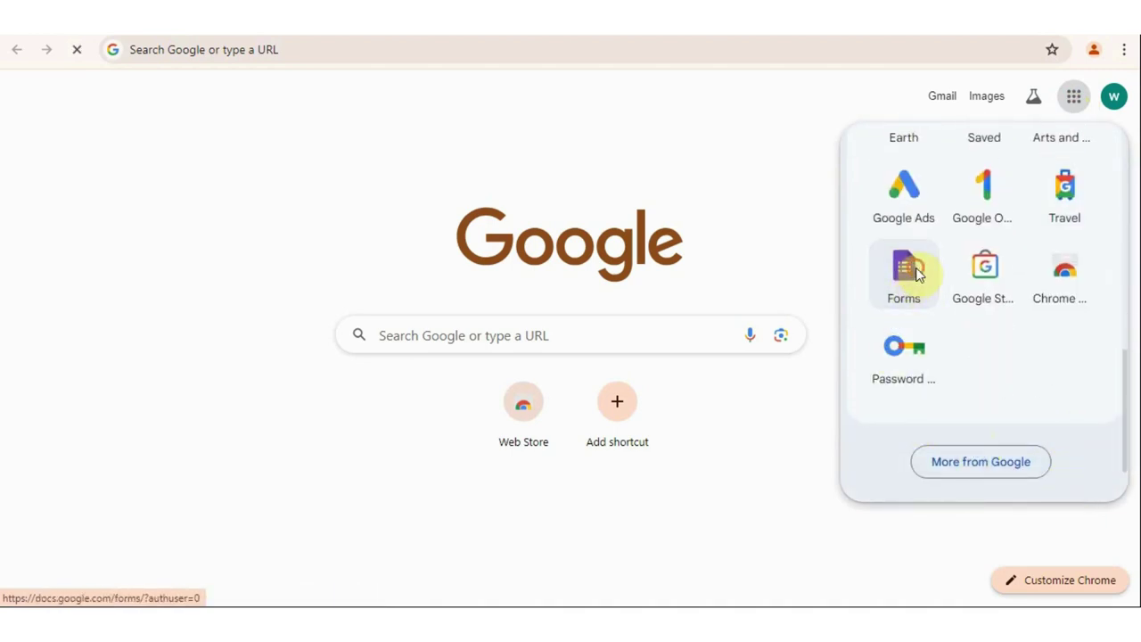
pyautogui.click(906, 267)
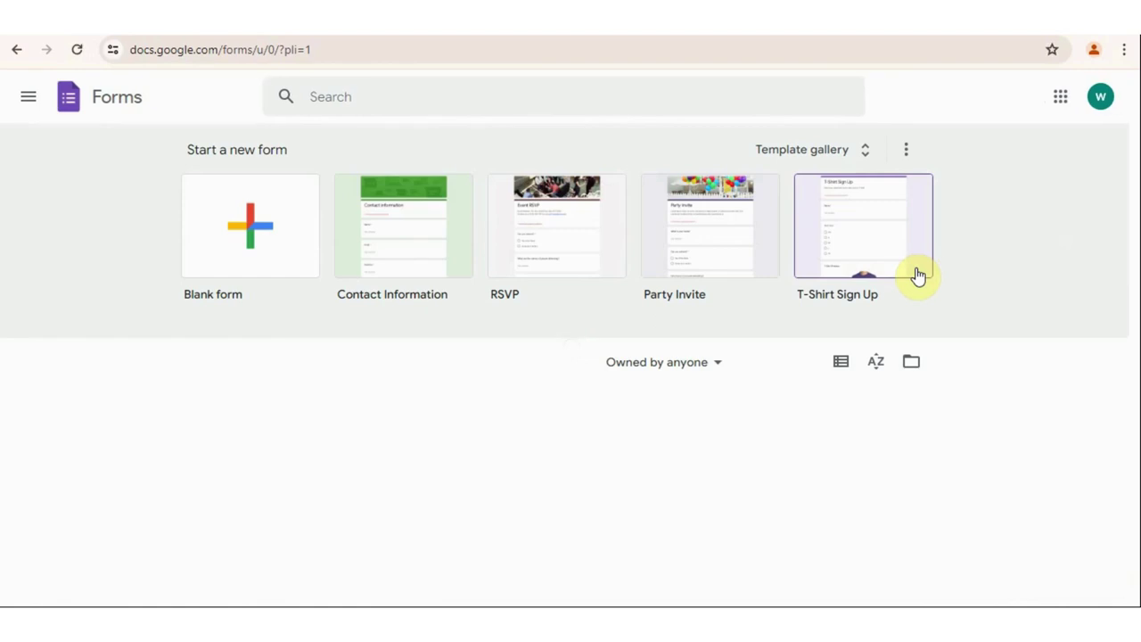
pyautogui.click(403, 265)
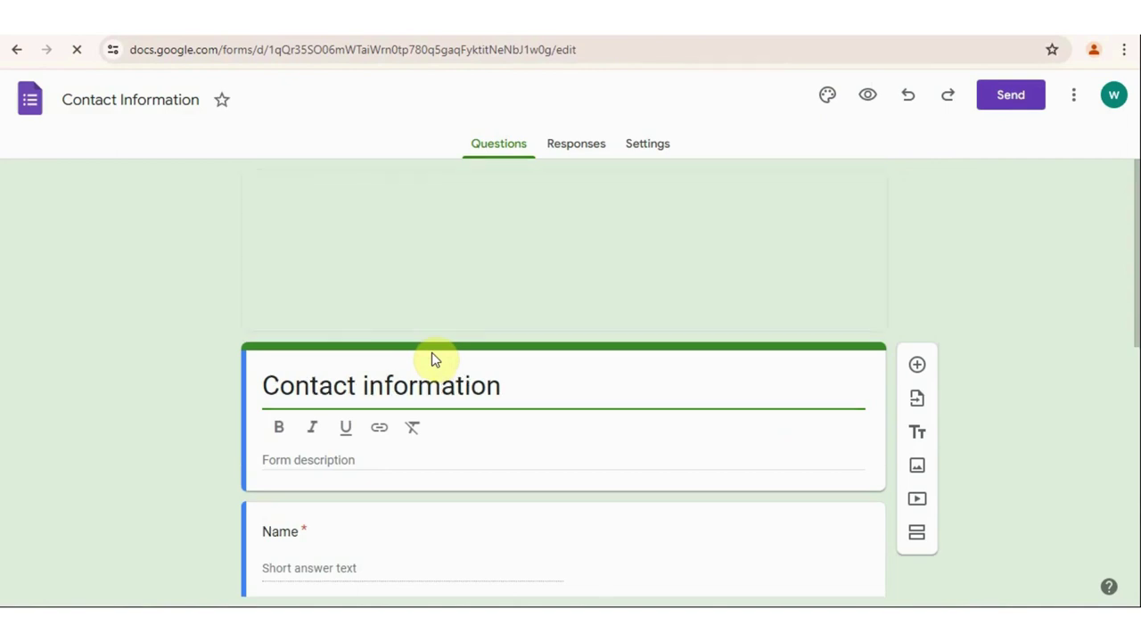
pyautogui.click(16, 52)
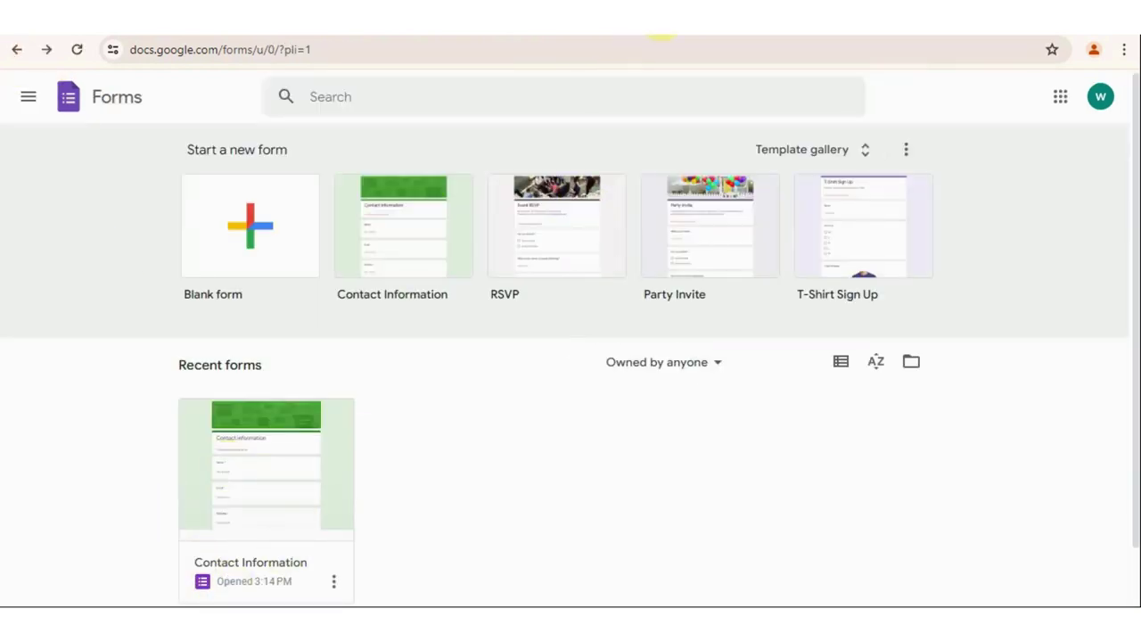
# Check Google Drive for the new Contact Information form
pyautogui.click(642, 36)
pyautogui.click(1070, 96)
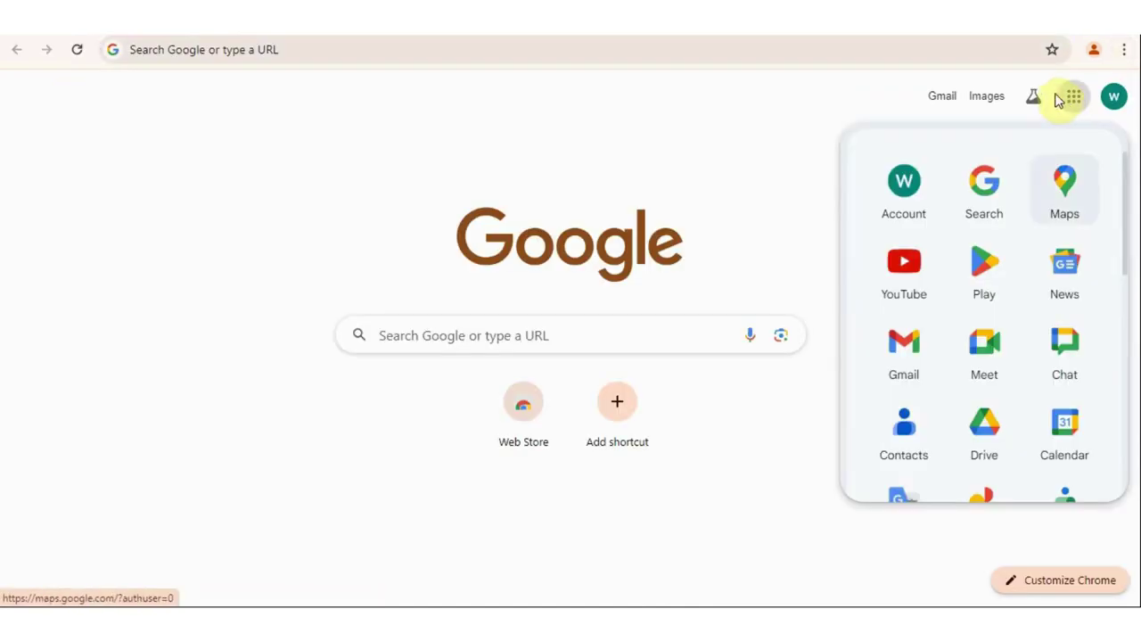
pyautogui.click(980, 427)
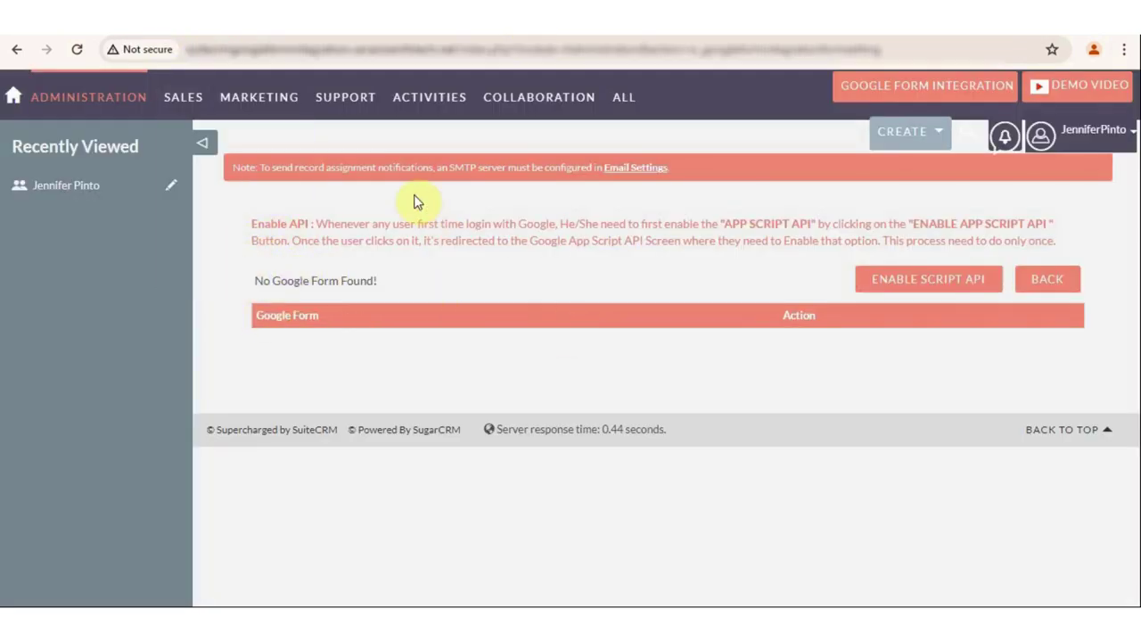
# Reload the integration page and map the Contact Information form to the Contacts module
pyautogui.rightClick(474, 350)
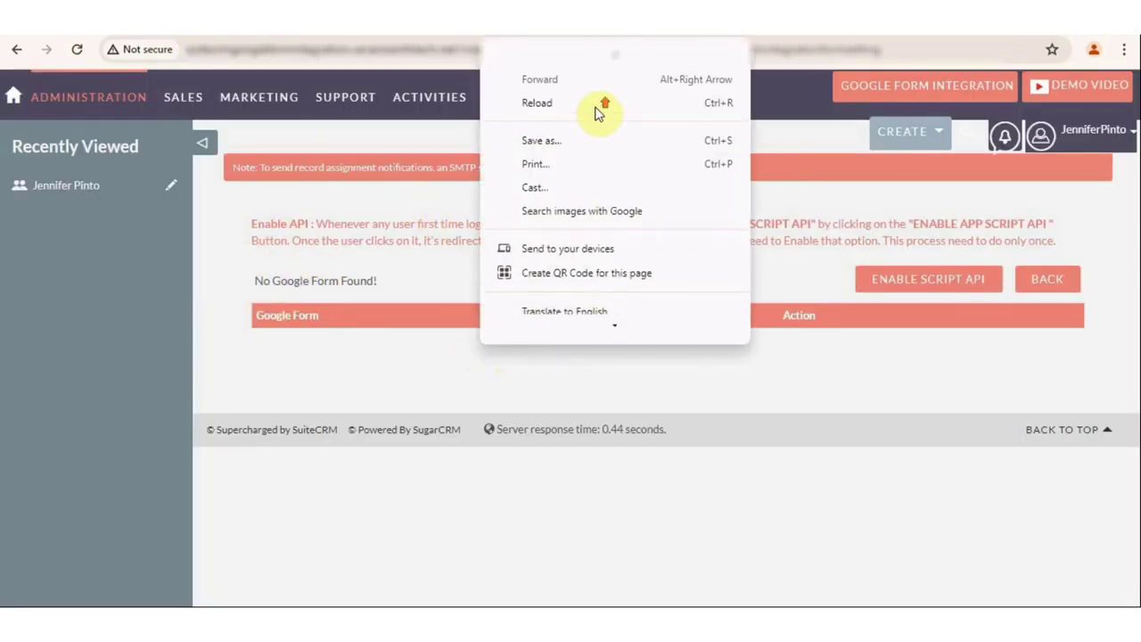
pyautogui.click(594, 103)
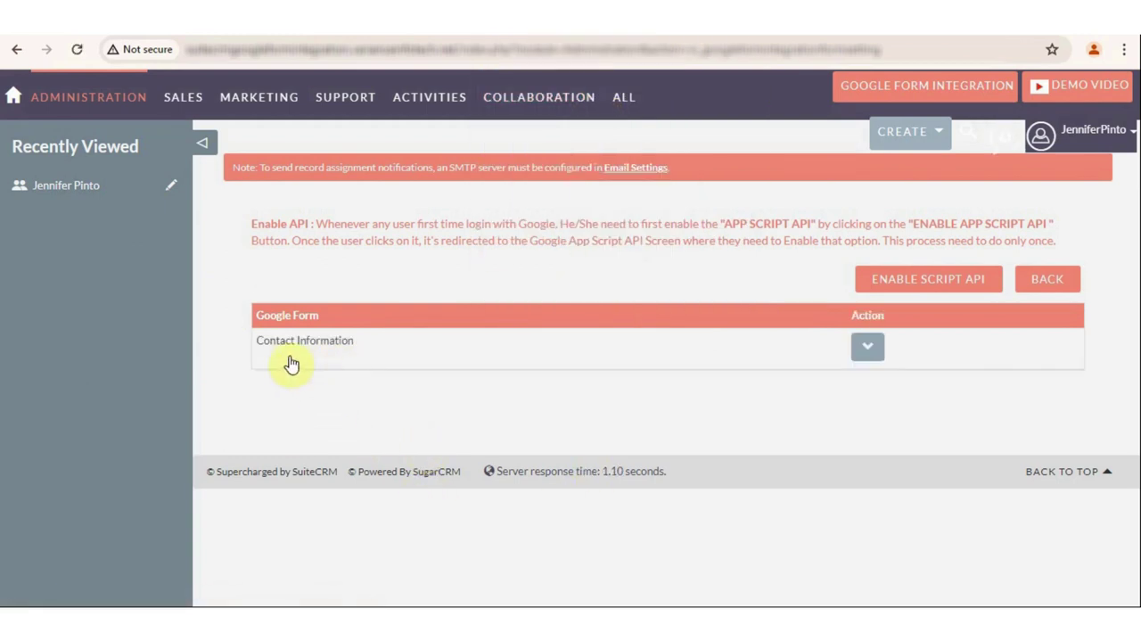
pyautogui.click(857, 351)
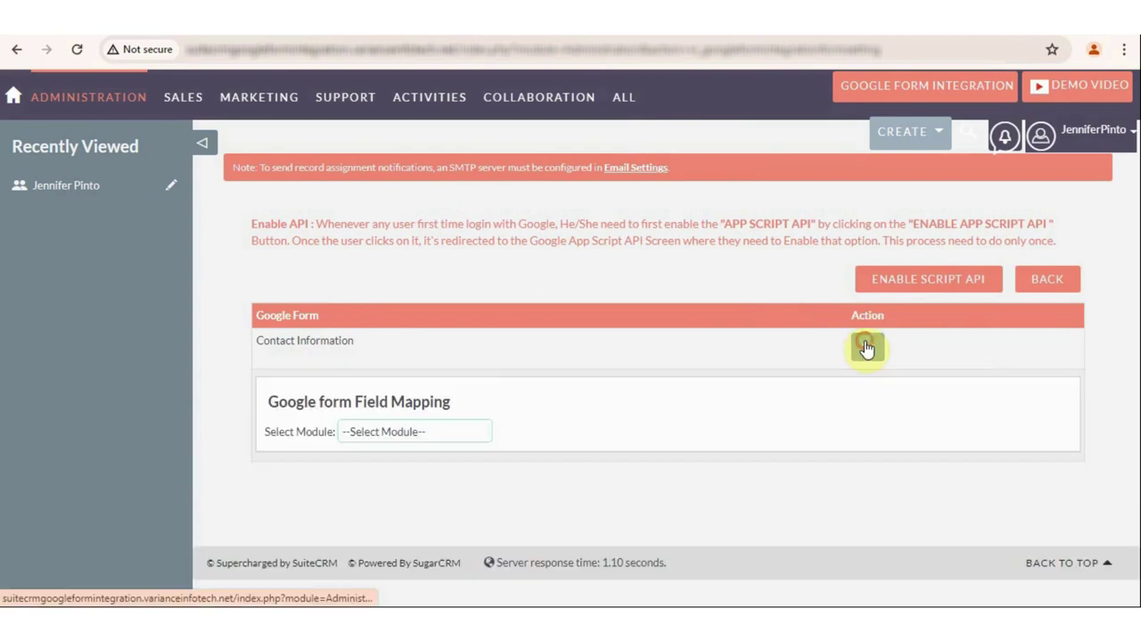
pyautogui.click(397, 431)
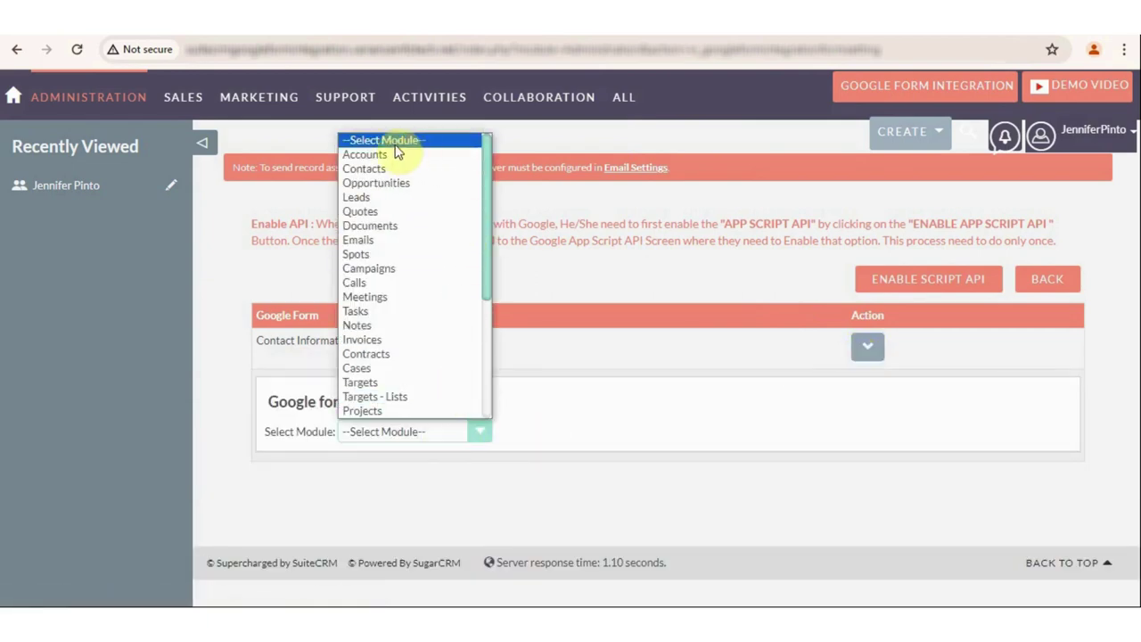
pyautogui.moveTo(487, 178)
pyautogui.mouseDown()
pyautogui.moveTo(479, 351)
pyautogui.moveTo(471, 169)
pyautogui.mouseUp()
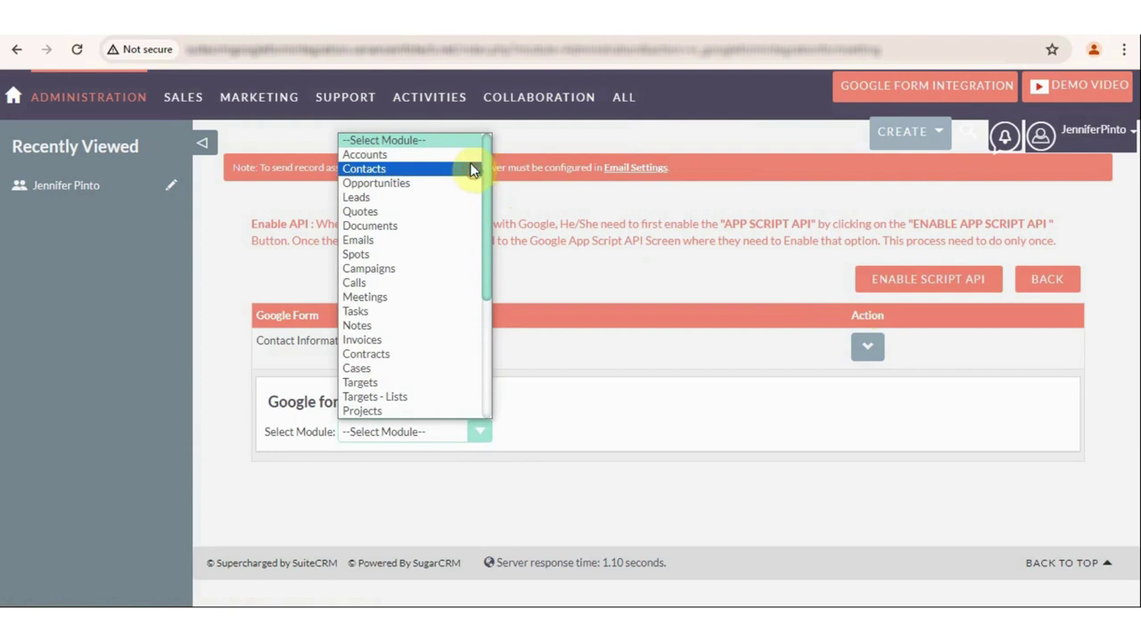
pyautogui.click(387, 169)
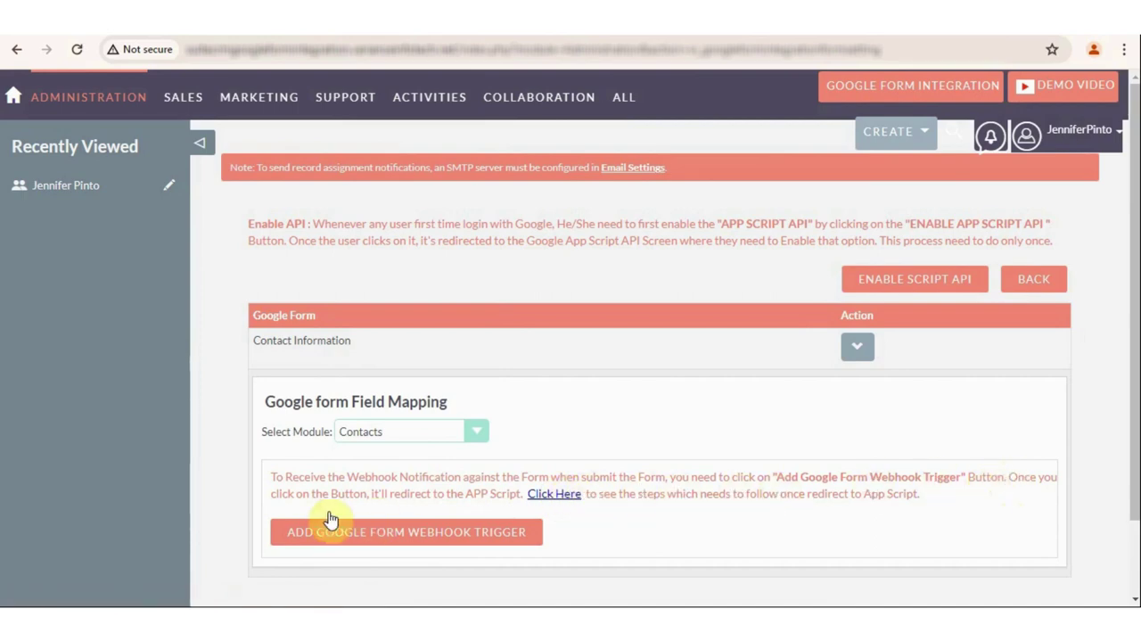
# Create and save an onFormSubmit trigger from the form, firing On form submit
pyautogui.click(434, 542)
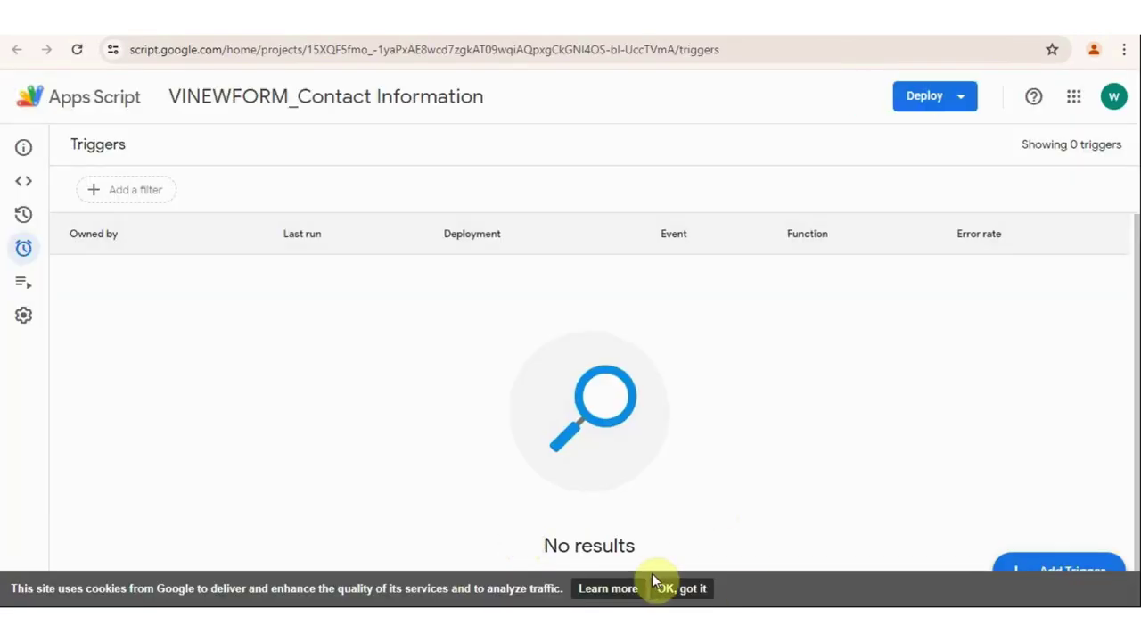
pyautogui.click(675, 590)
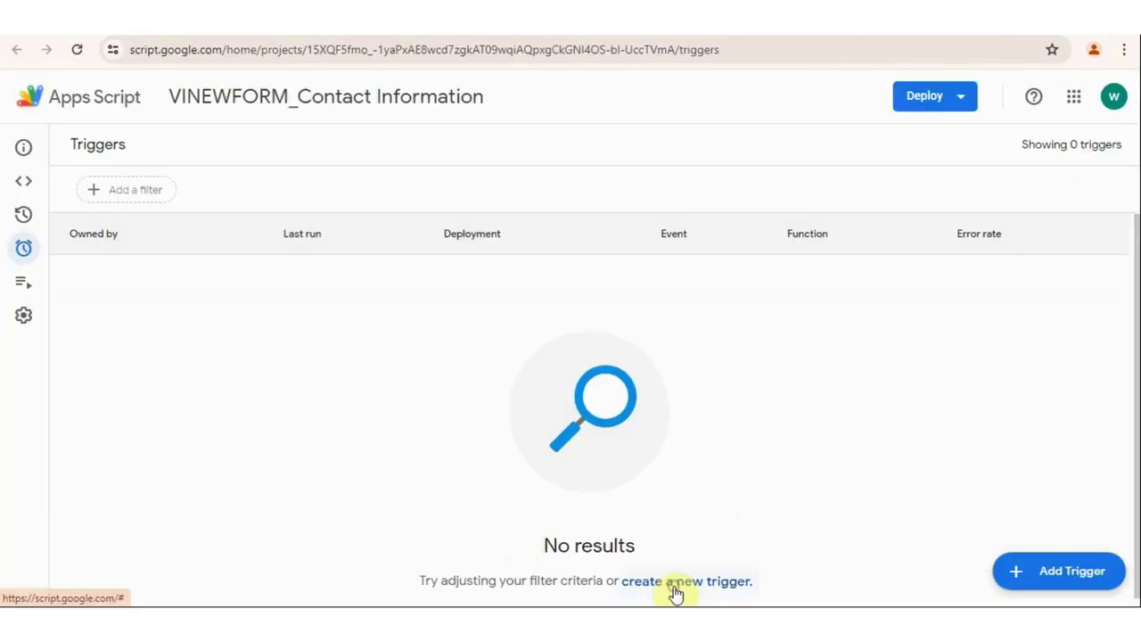
pyautogui.click(1032, 571)
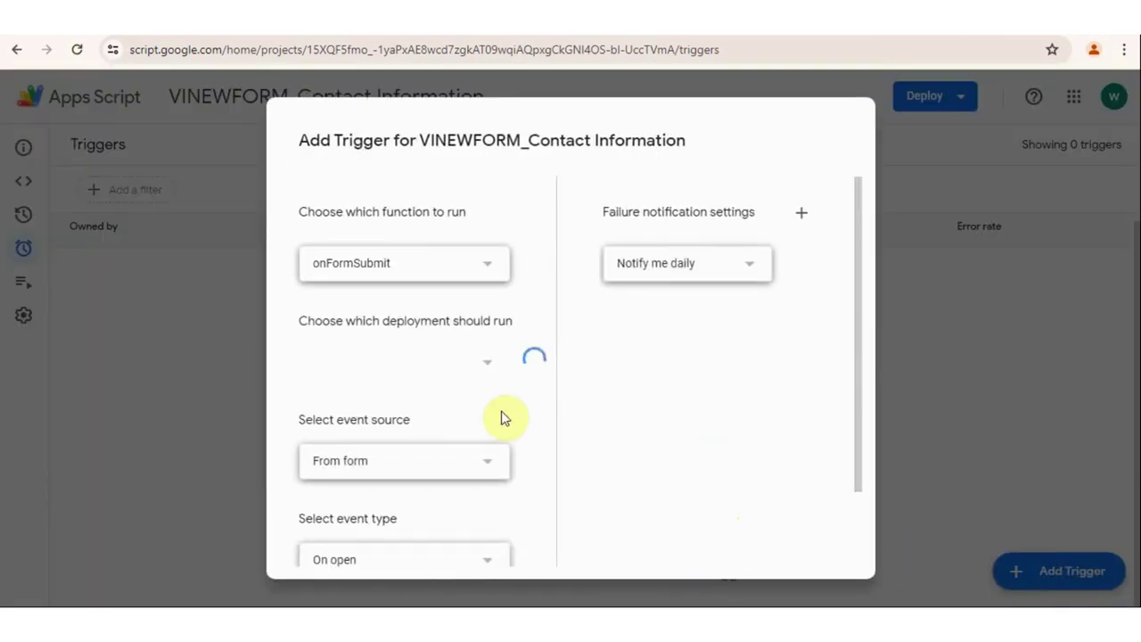
pyautogui.scroll(-1, 445, 437)
pyautogui.click(417, 479)
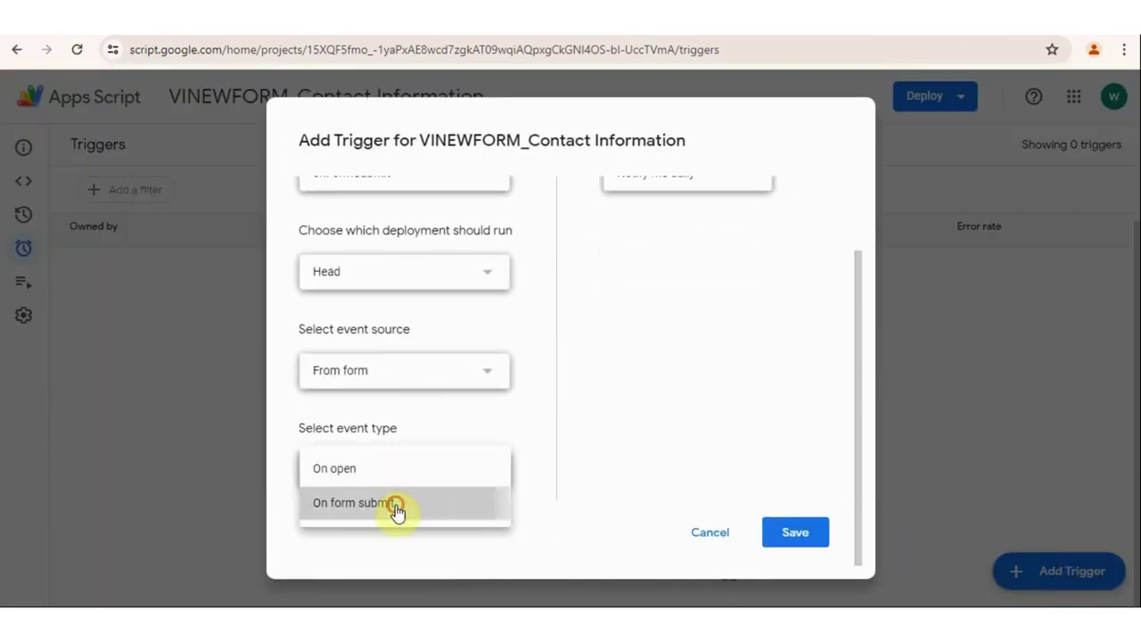
pyautogui.click(394, 505)
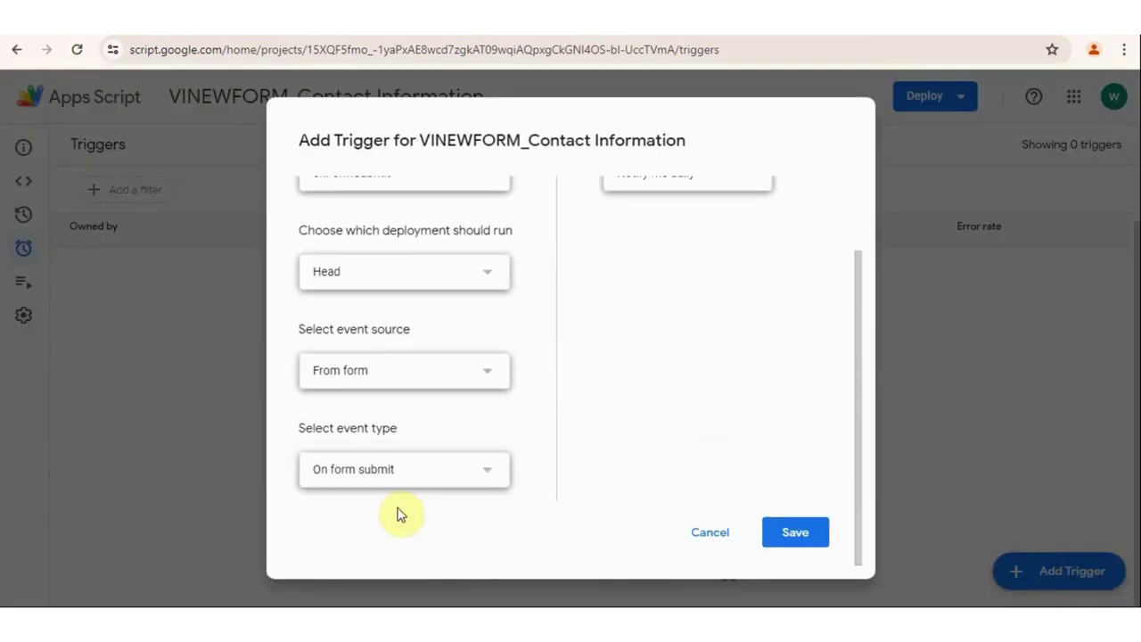
pyautogui.click(793, 535)
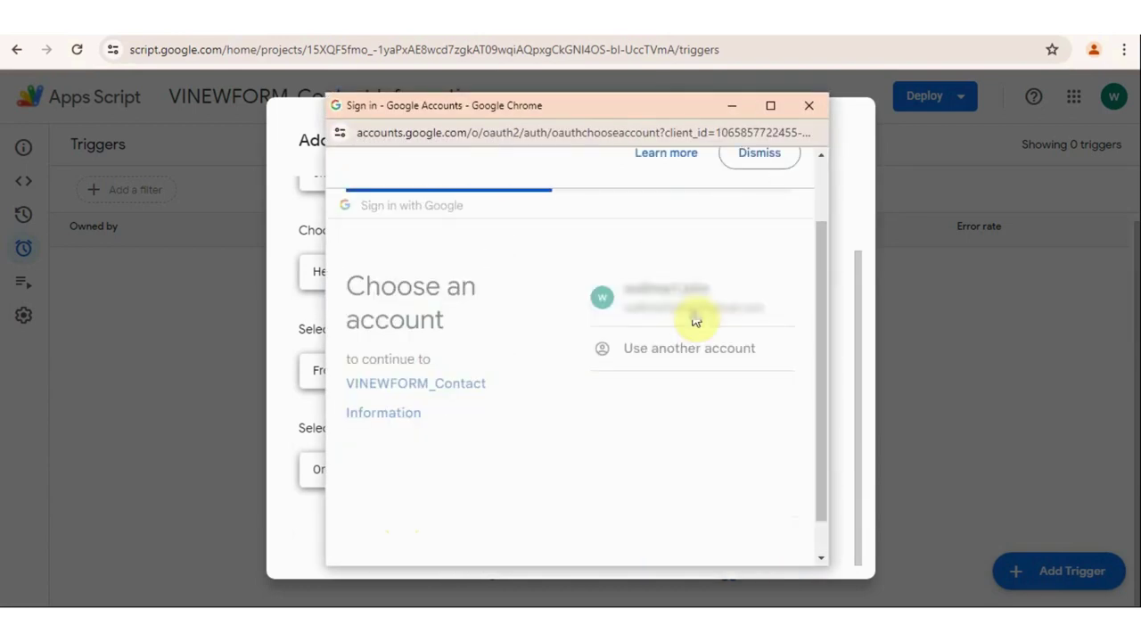
# Allow VINEWFORM_Contact Information access to the Google account
pyautogui.scroll(-3, 410, 482)
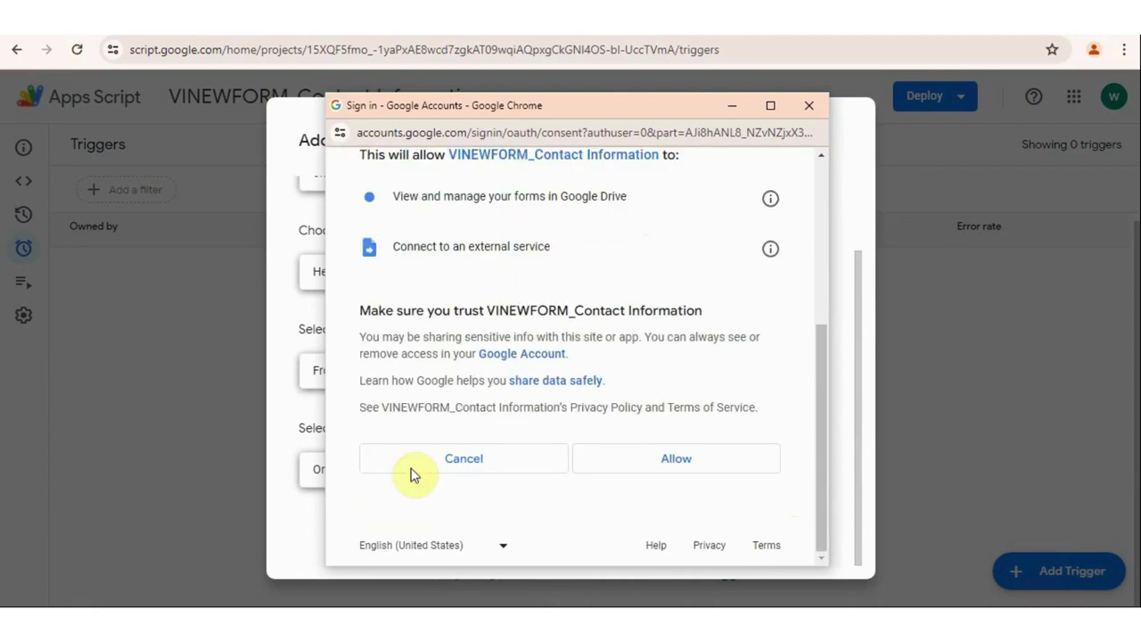
pyautogui.scroll(1, 349, 184)
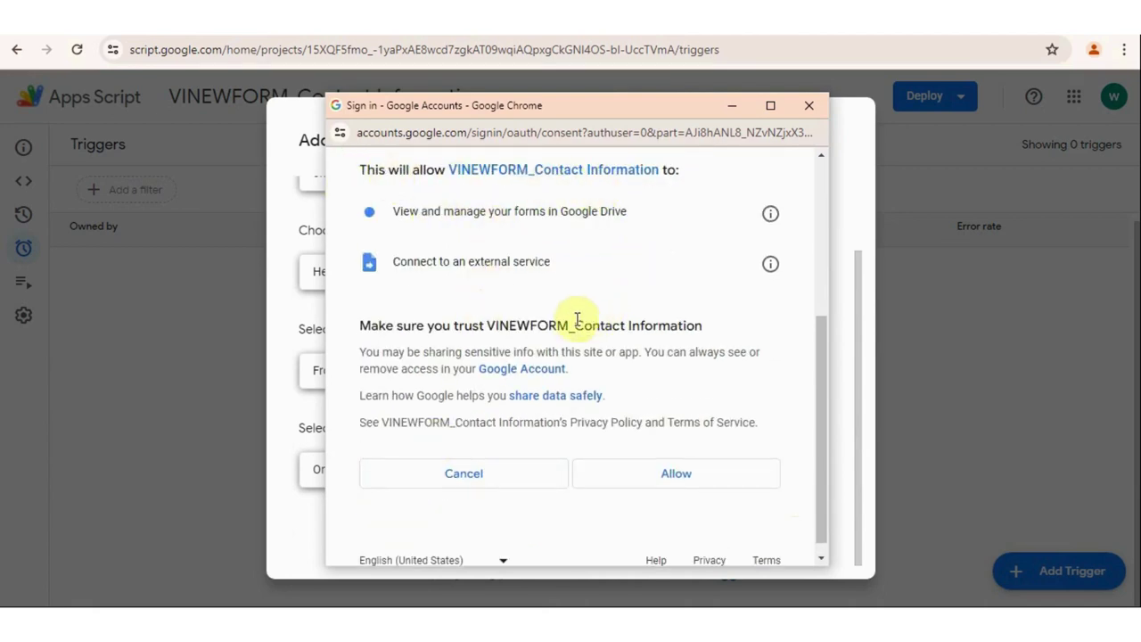
pyautogui.scroll(-1, 677, 464)
pyautogui.click(670, 456)
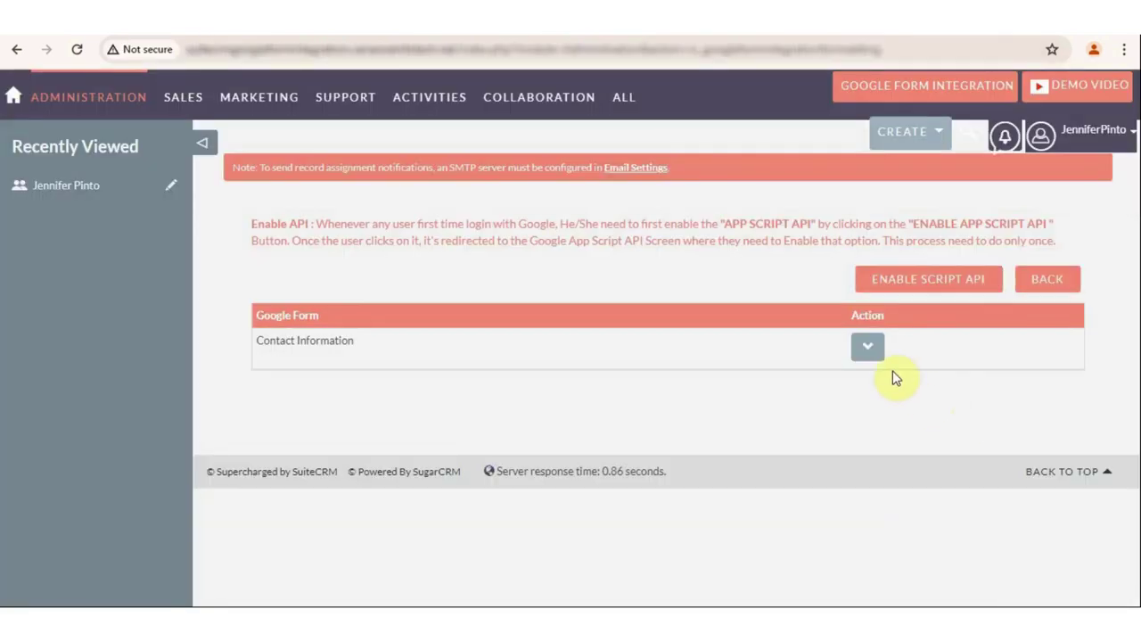
# Add mappings Name to First Name and Email to Email Address
pyautogui.click(861, 351)
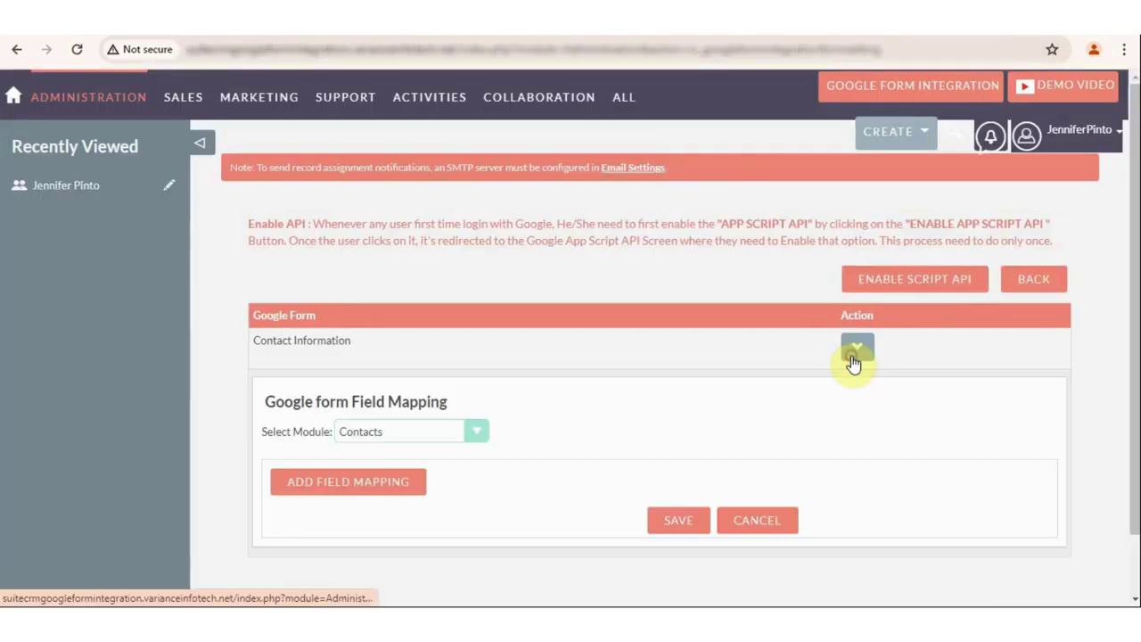
pyautogui.click(353, 486)
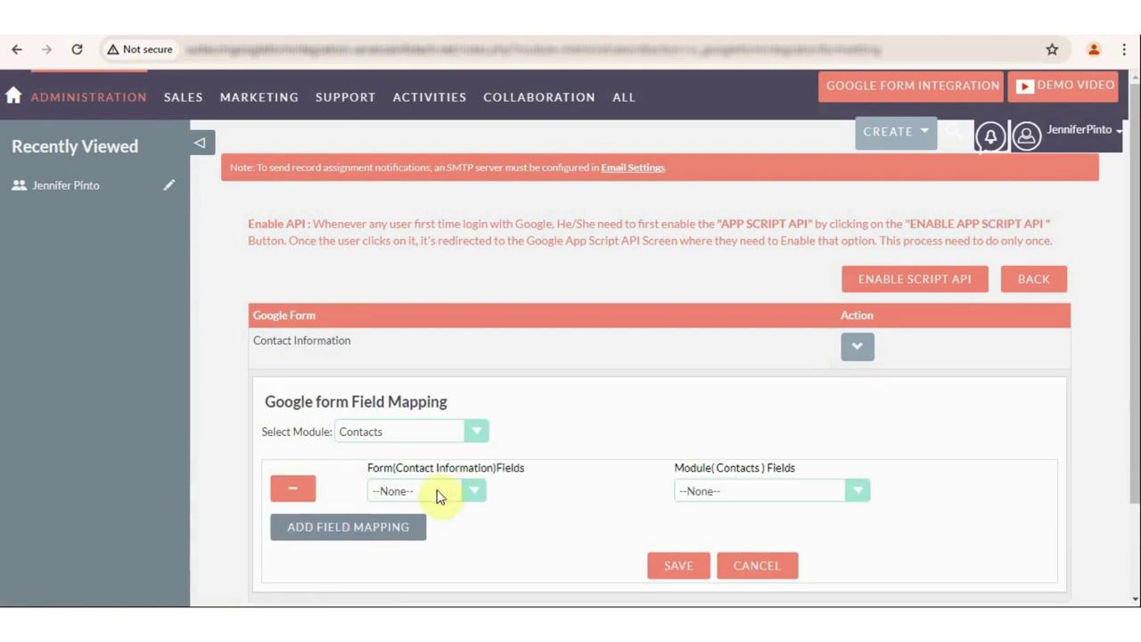
pyautogui.scroll(-2, 520, 499)
pyautogui.click(436, 379)
pyautogui.click(438, 409)
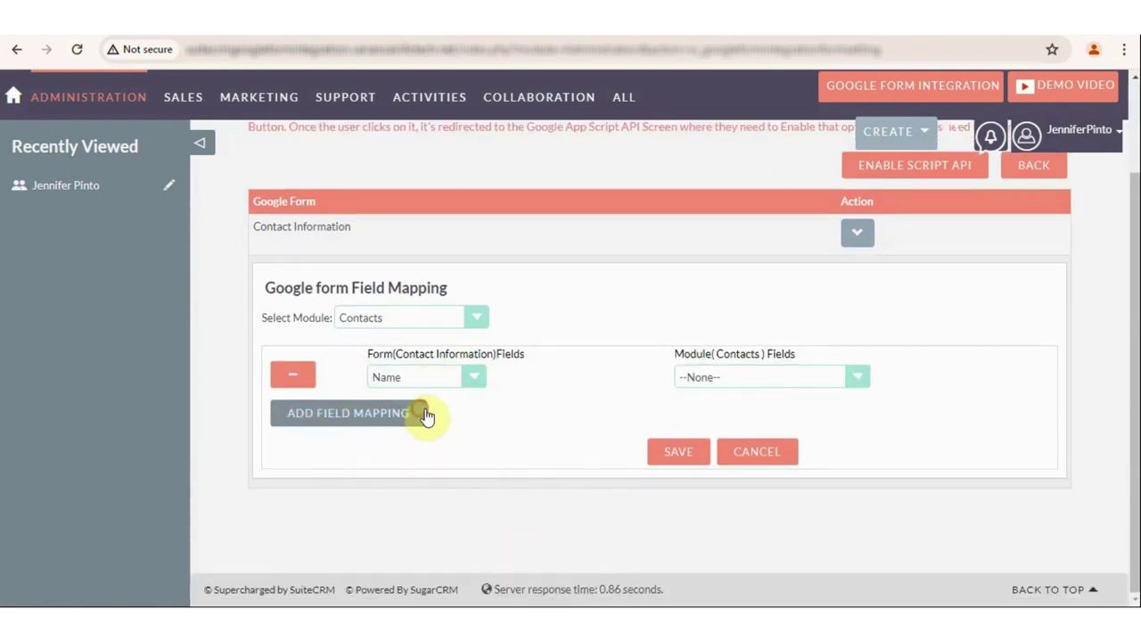
pyautogui.click(754, 378)
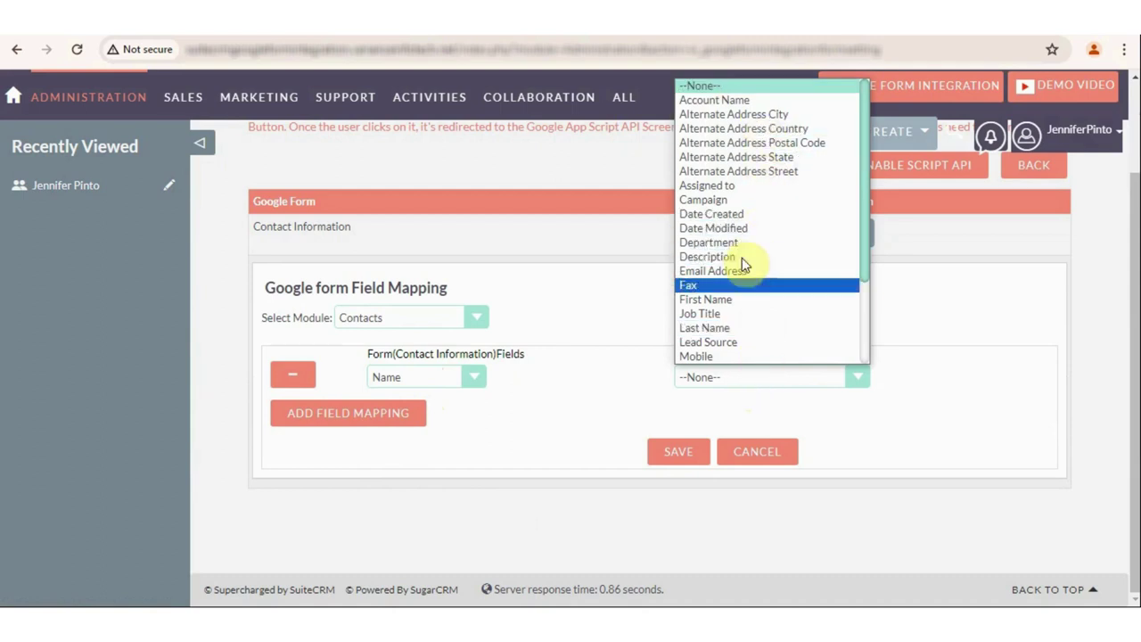
pyautogui.click(700, 303)
pyautogui.click(389, 410)
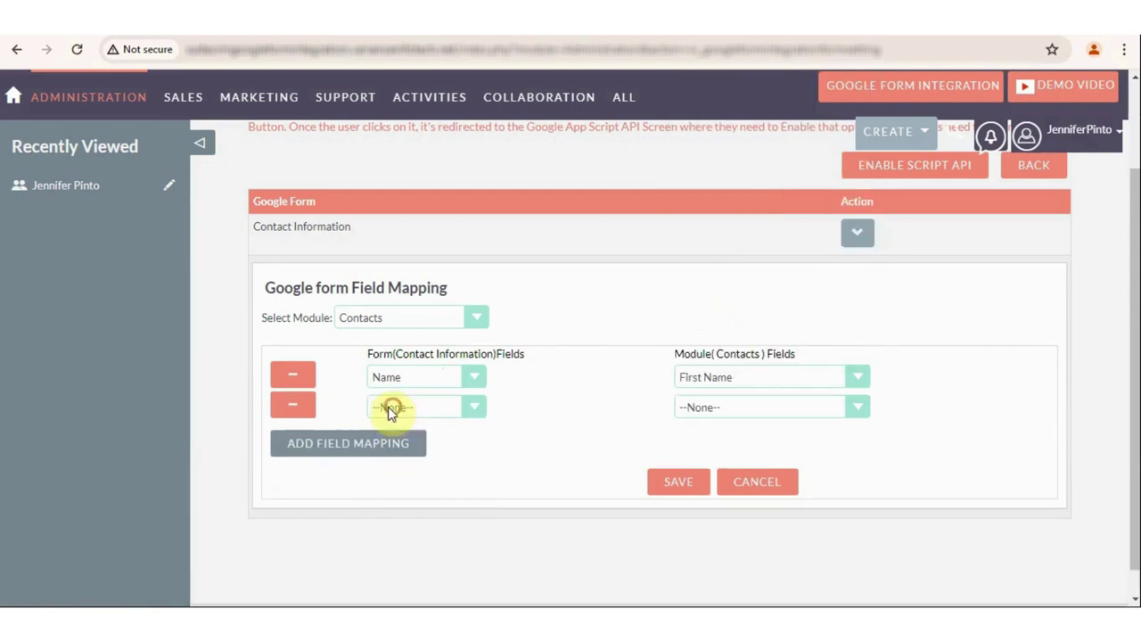
pyautogui.click(423, 407)
pyautogui.click(406, 456)
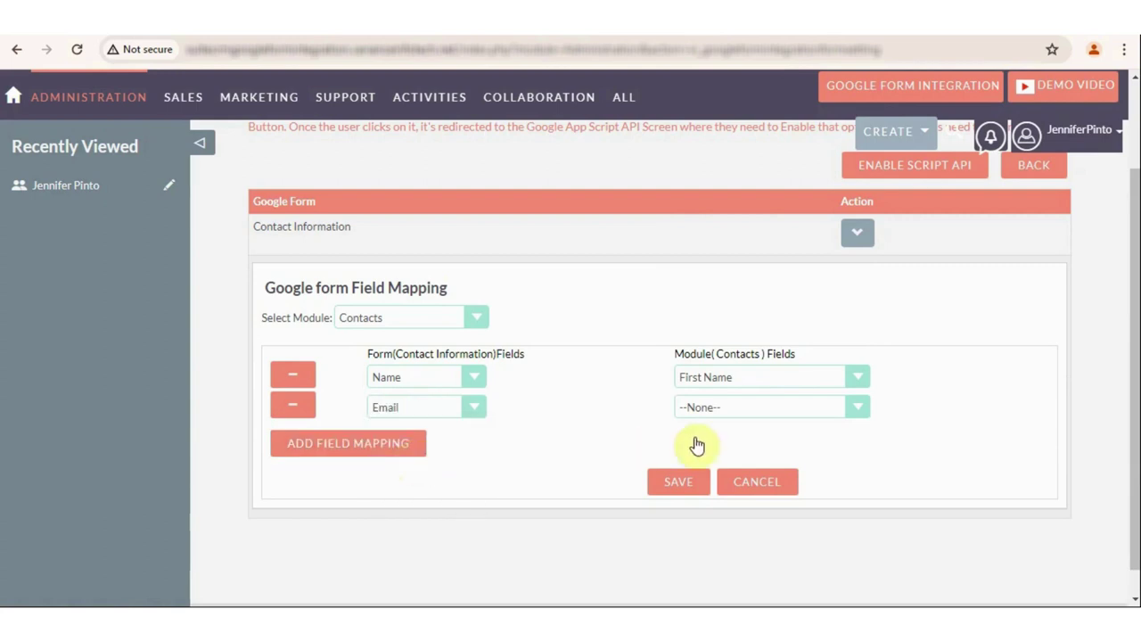
pyautogui.click(739, 410)
pyautogui.click(713, 301)
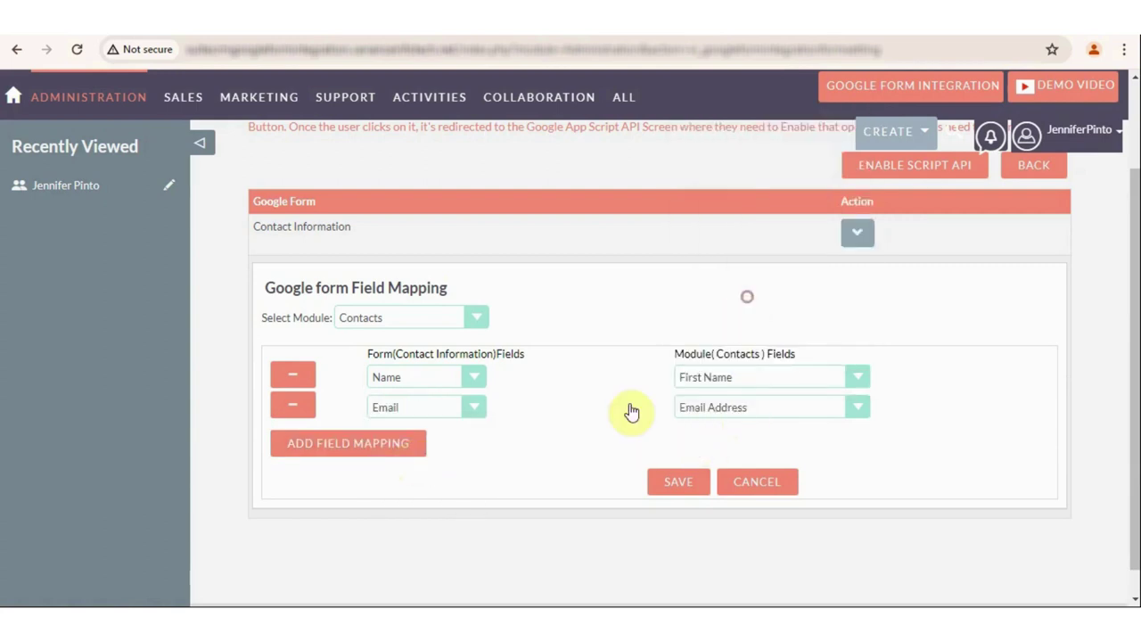
# Map Address to Alternate Address City and Phone number to Mobile, then save the mappings
pyautogui.click(398, 444)
pyautogui.click(426, 437)
pyautogui.click(428, 500)
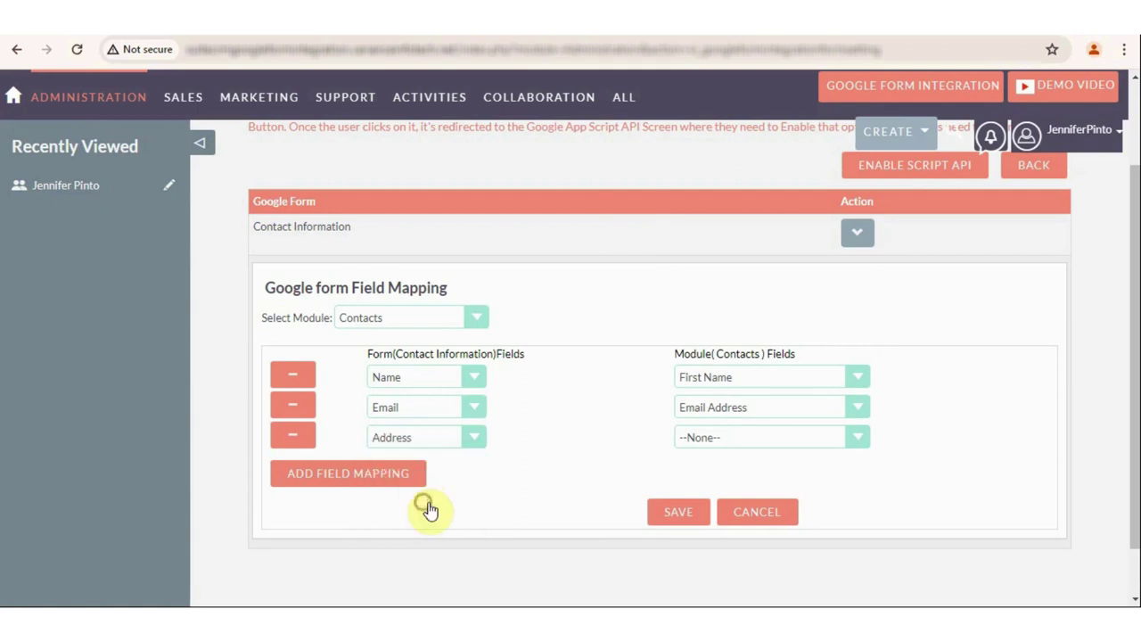
pyautogui.click(787, 436)
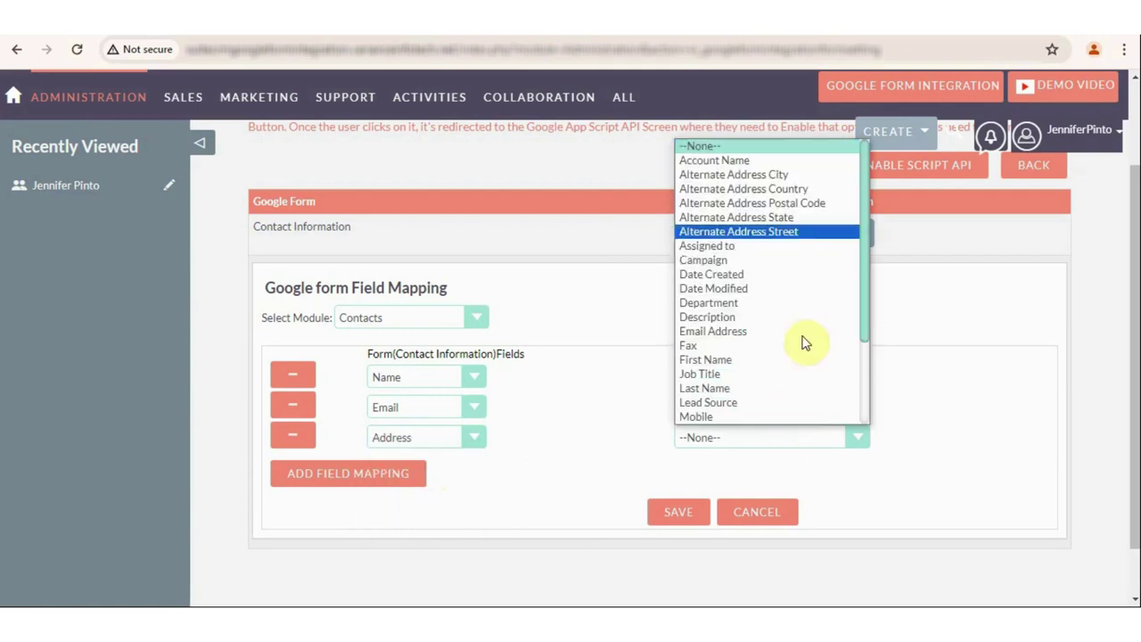
pyautogui.click(807, 181)
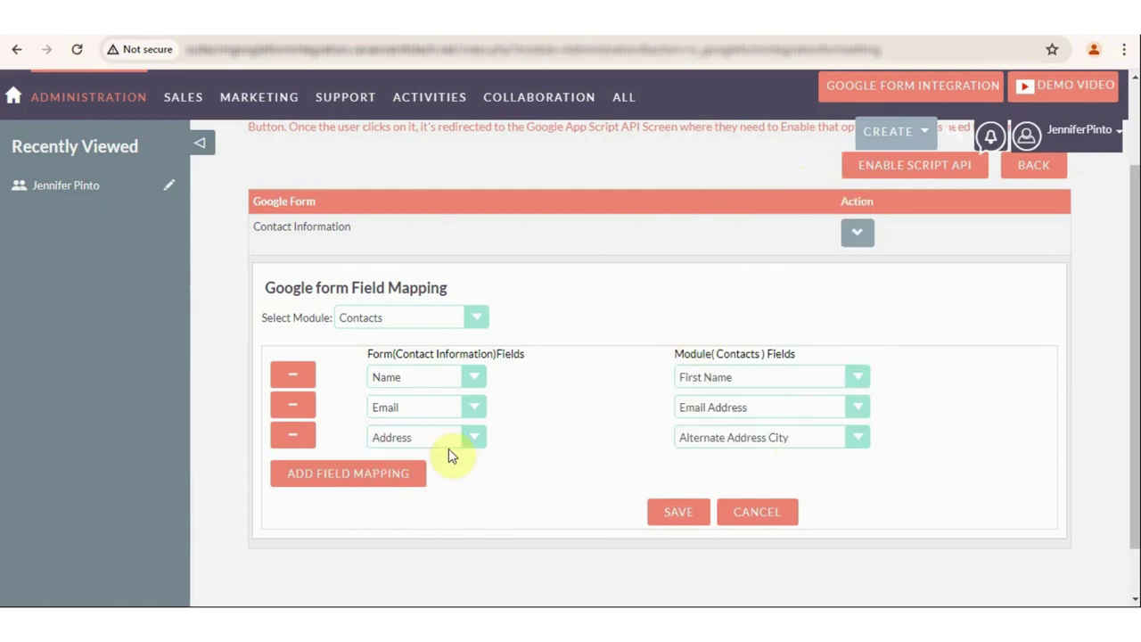
pyautogui.click(377, 473)
pyautogui.click(426, 466)
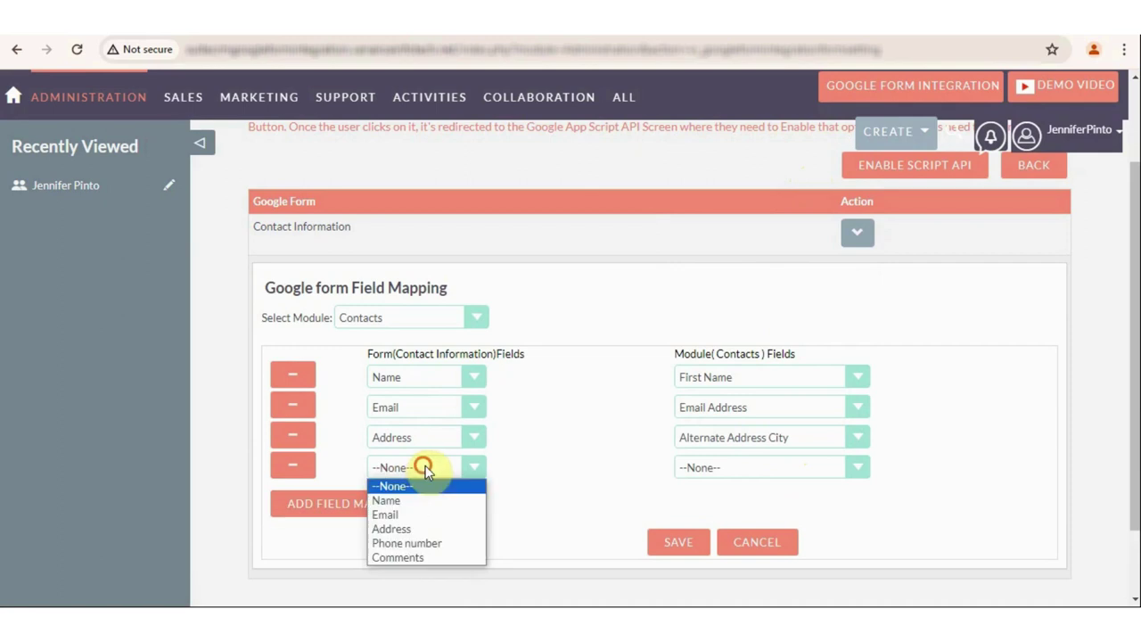
pyautogui.click(419, 543)
pyautogui.click(713, 468)
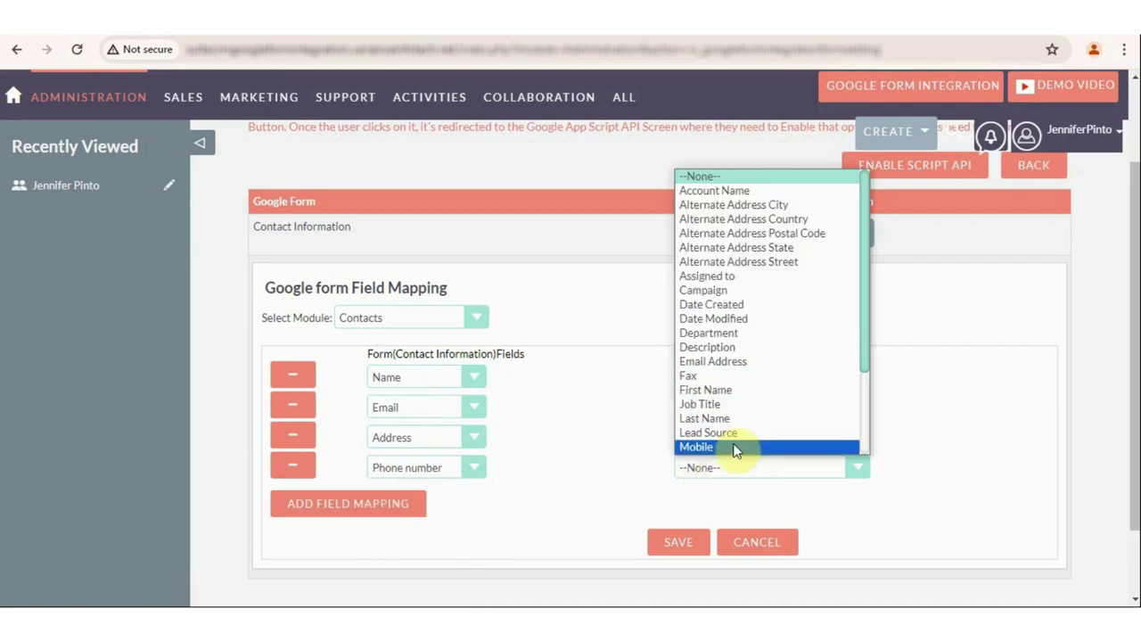
pyautogui.click(730, 447)
pyautogui.click(696, 545)
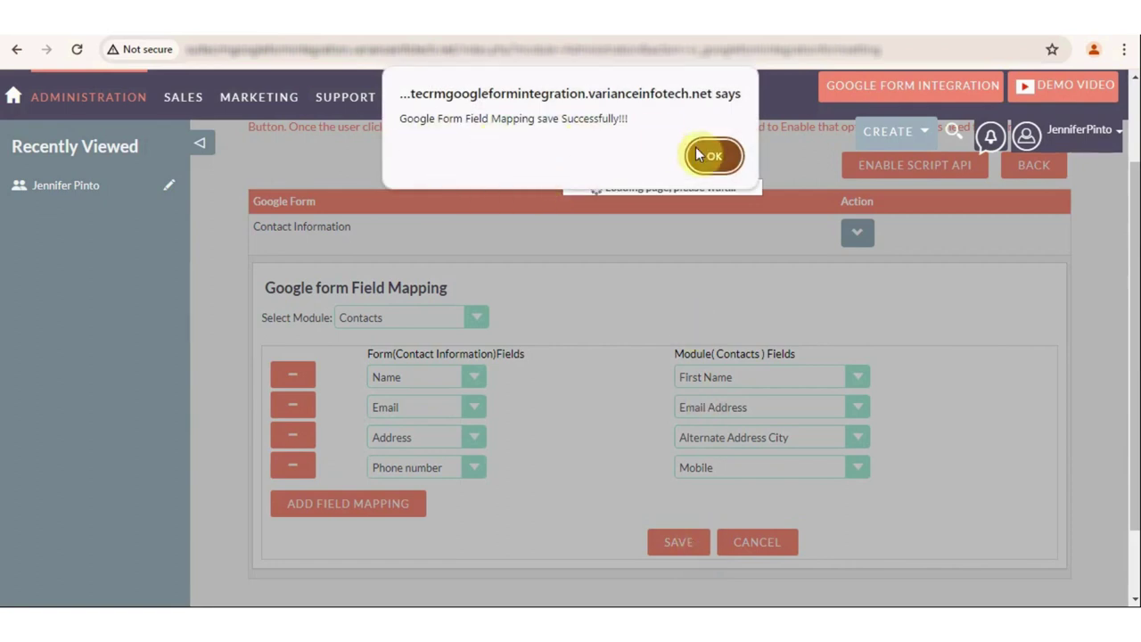
# Dismiss the save confirmation and expand Contact Information's mapping to review the four saved pairs
pyautogui.click(713, 156)
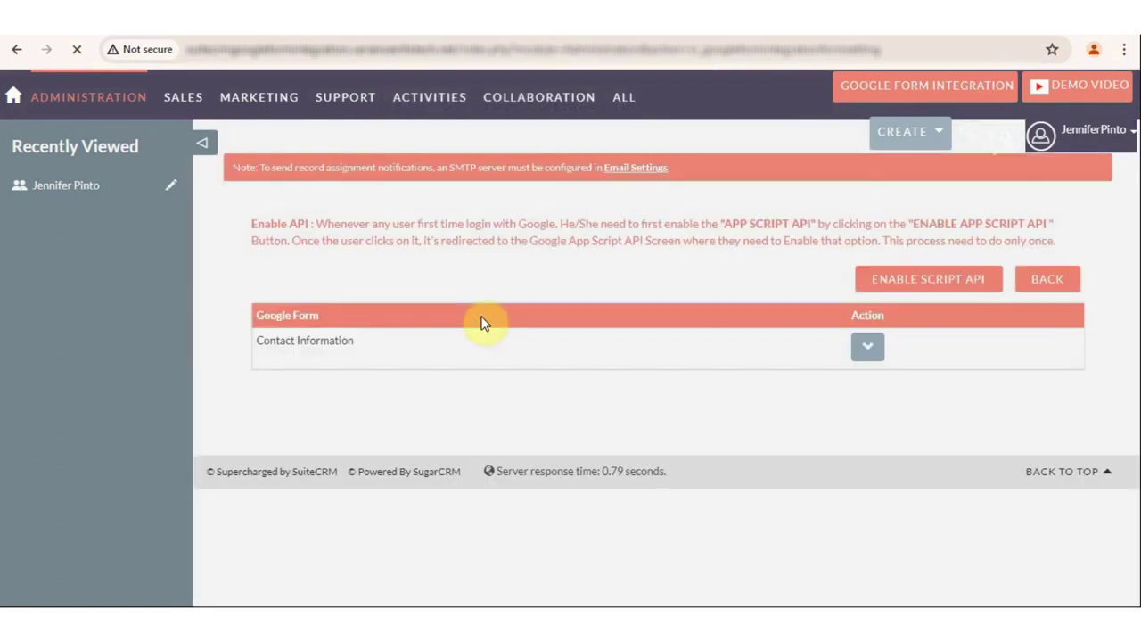
pyautogui.click(864, 350)
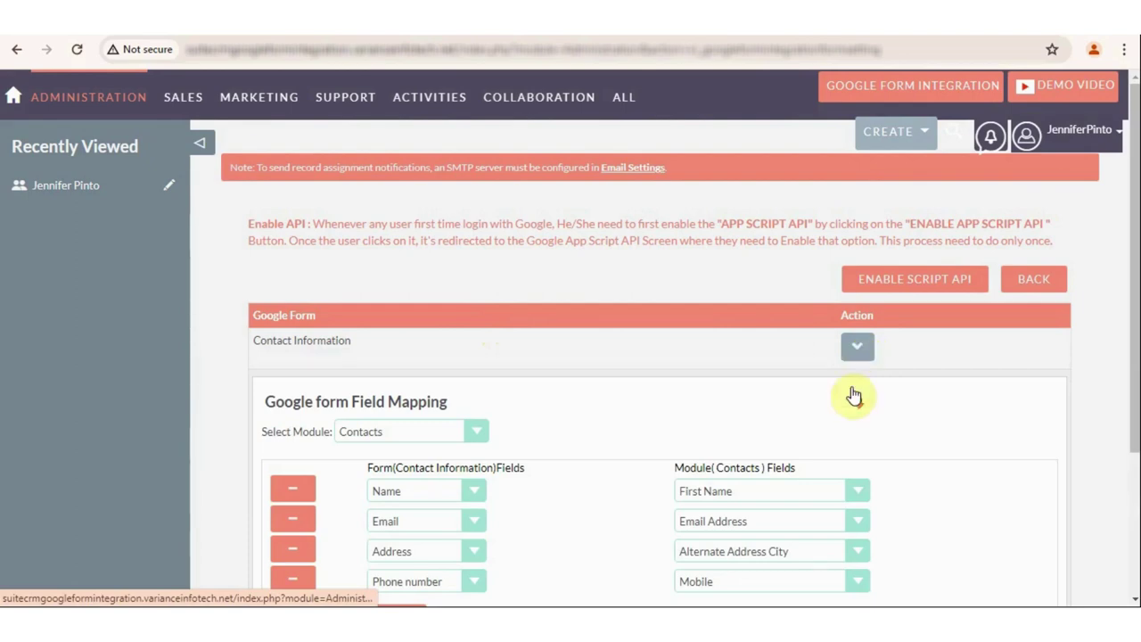
pyautogui.scroll(-1, 767, 467)
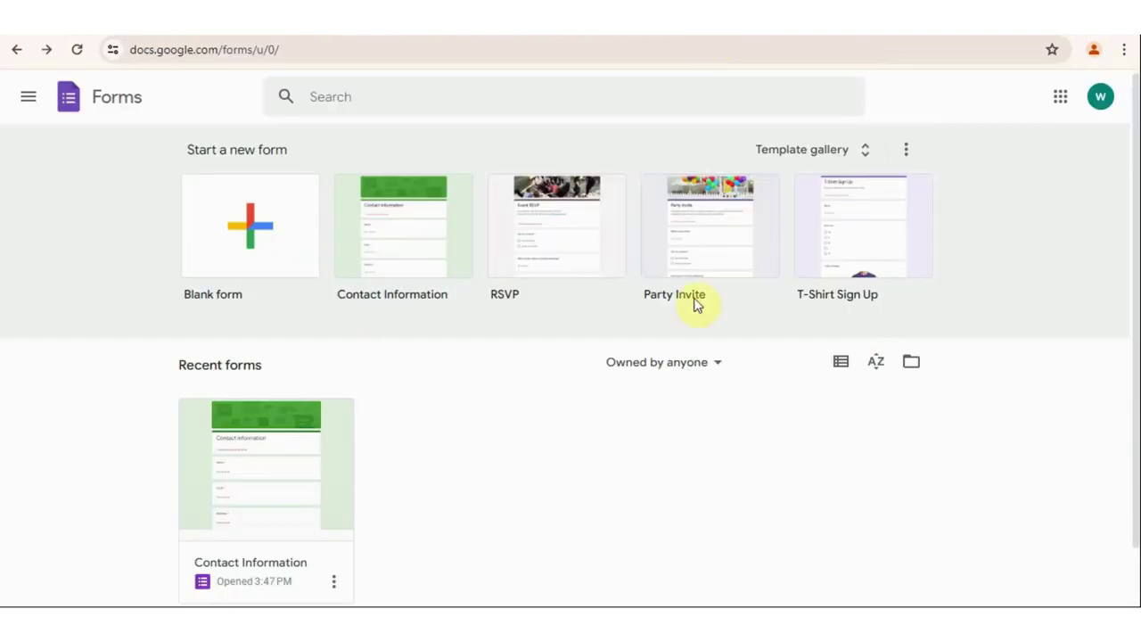
pyautogui.scroll(-1, 311, 476)
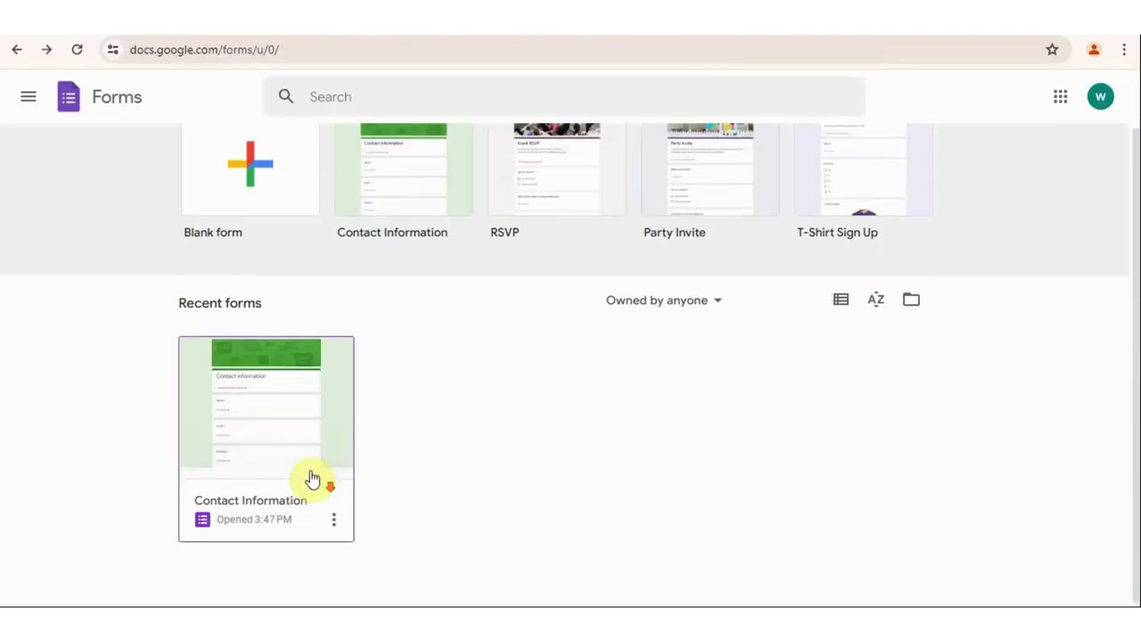
# Copy the Contact Information form's shareable link from its Send options
pyautogui.click(286, 436)
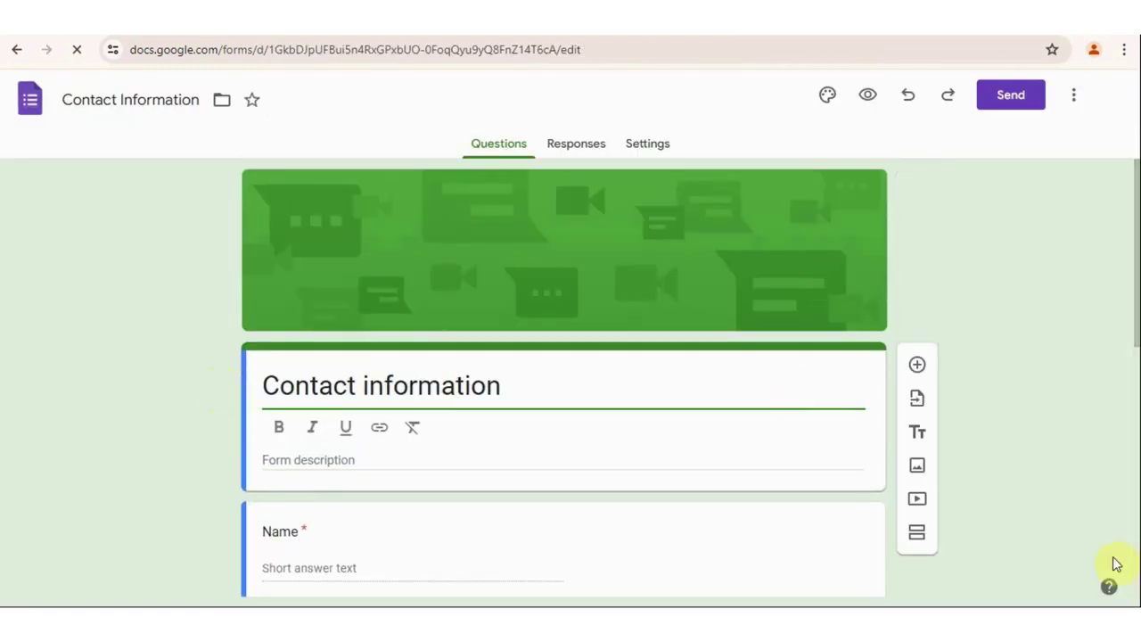
pyautogui.click(1015, 97)
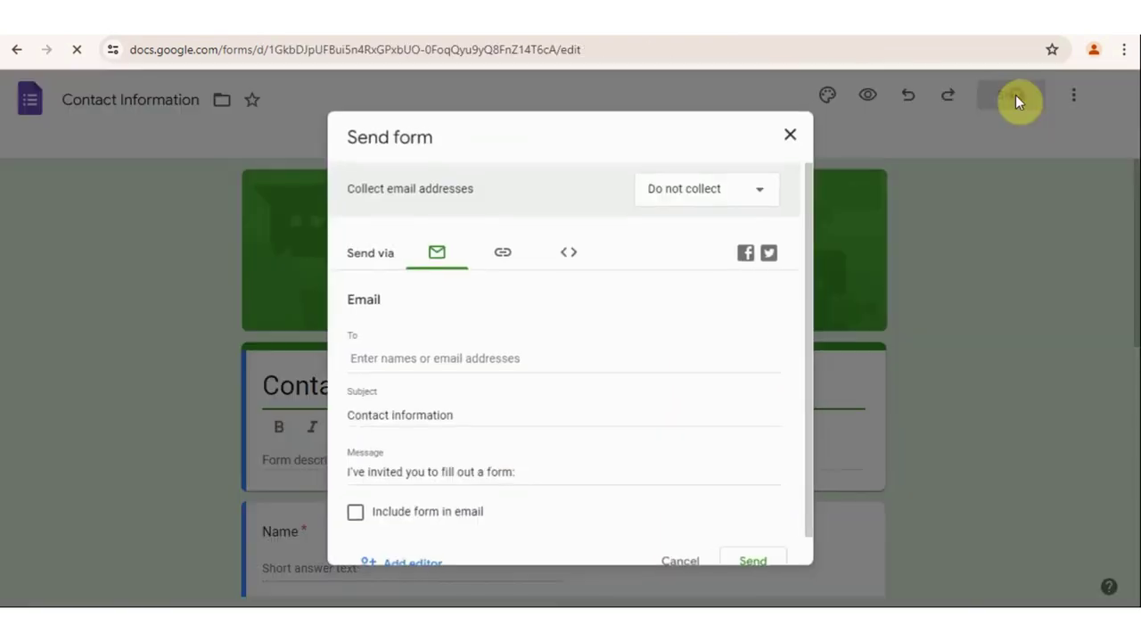
pyautogui.click(504, 253)
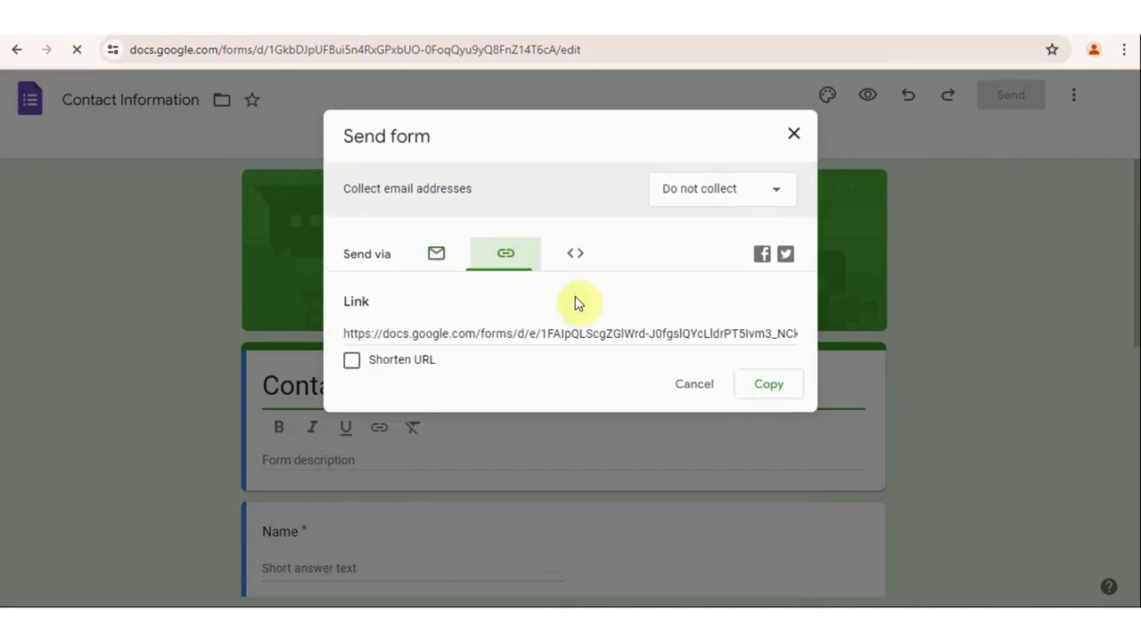
pyautogui.click(767, 383)
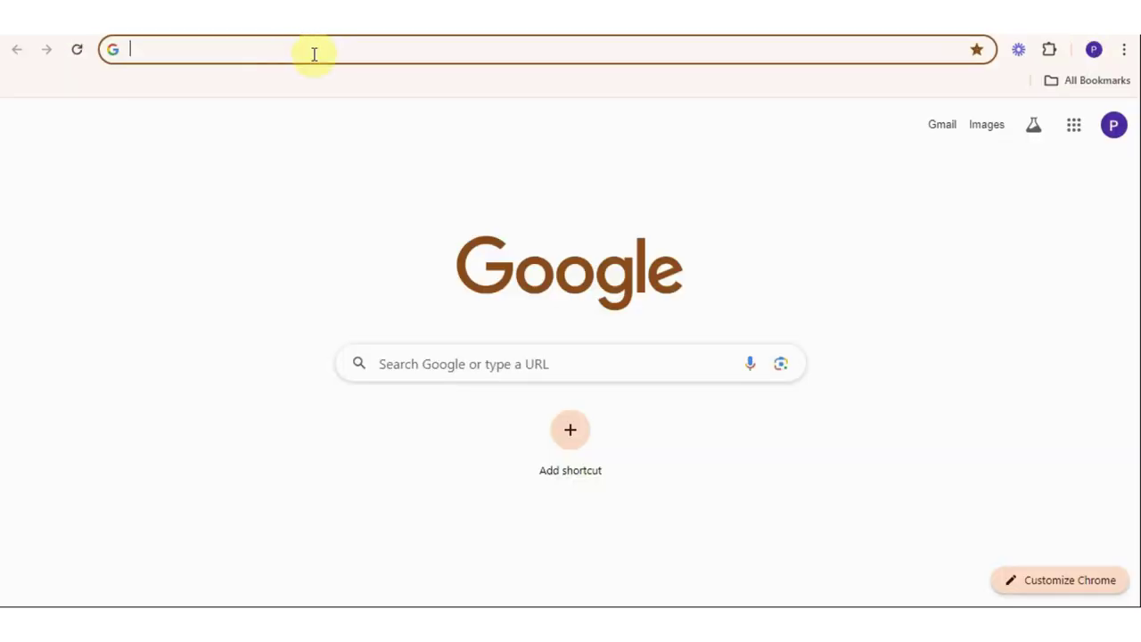
# Load the copied form link in the browser to reach the live fillable form
pyautogui.click(309, 56)
pyautogui.hotkey('ctrl', 'v')
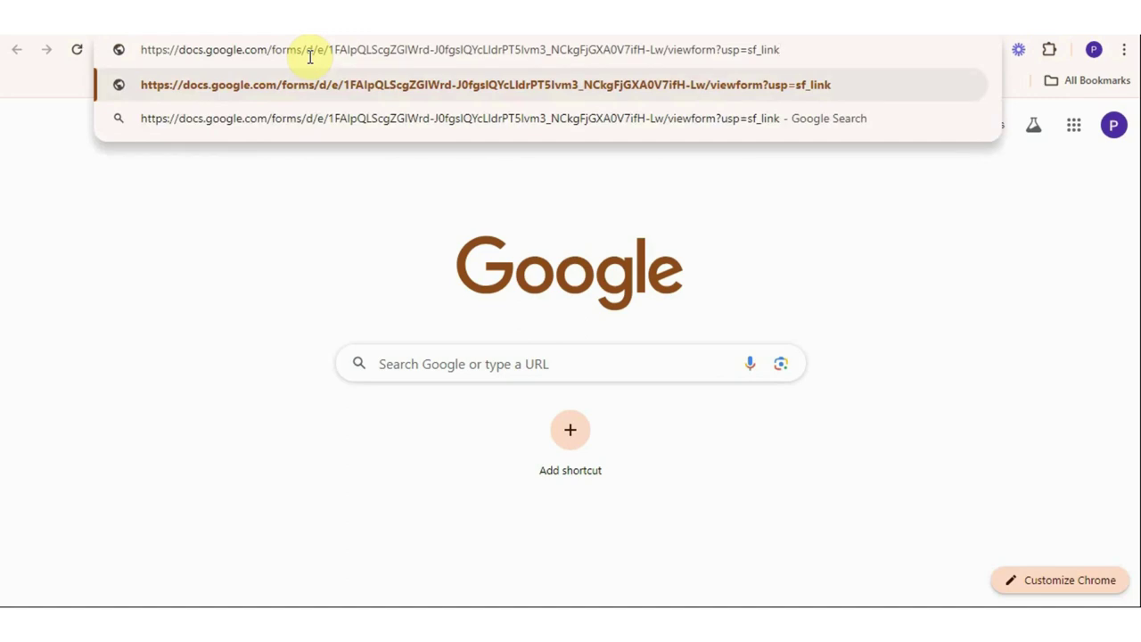
pyautogui.press('Return')
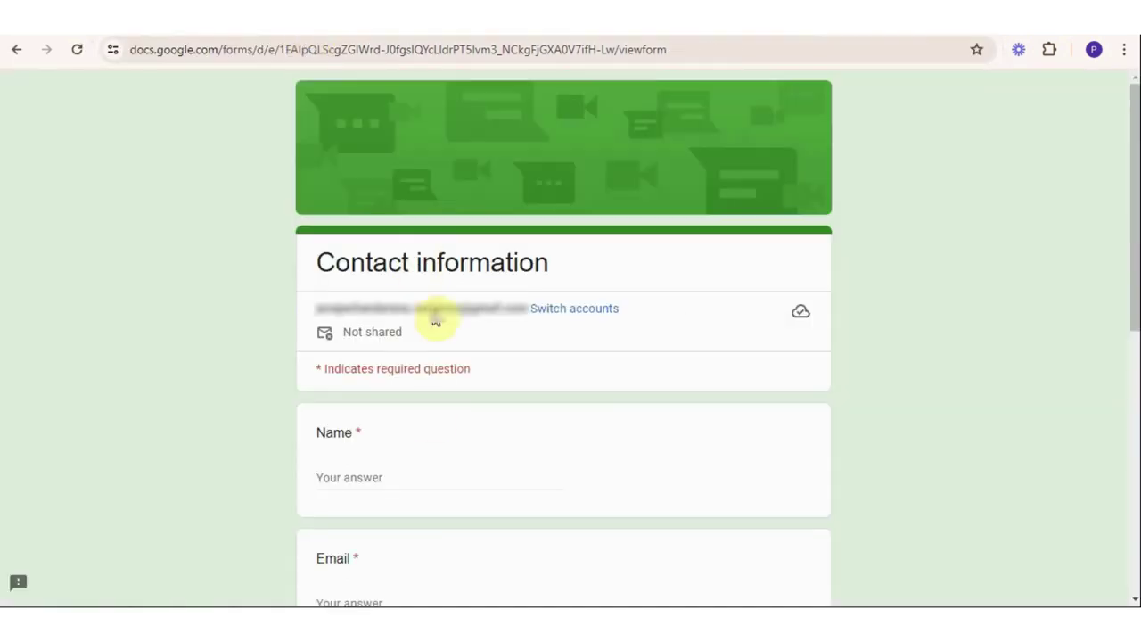
# Fill in the test contact's name, email and street address answers on the form
pyautogui.scroll(-4, 434, 418)
pyautogui.click(374, 145)
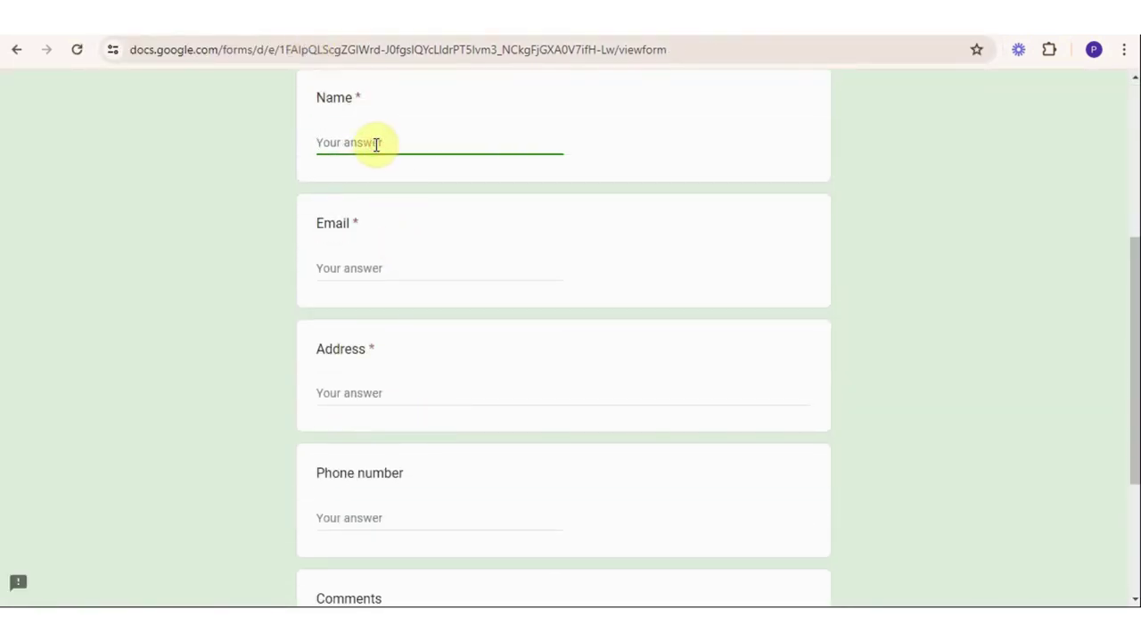
pyautogui.click(360, 277)
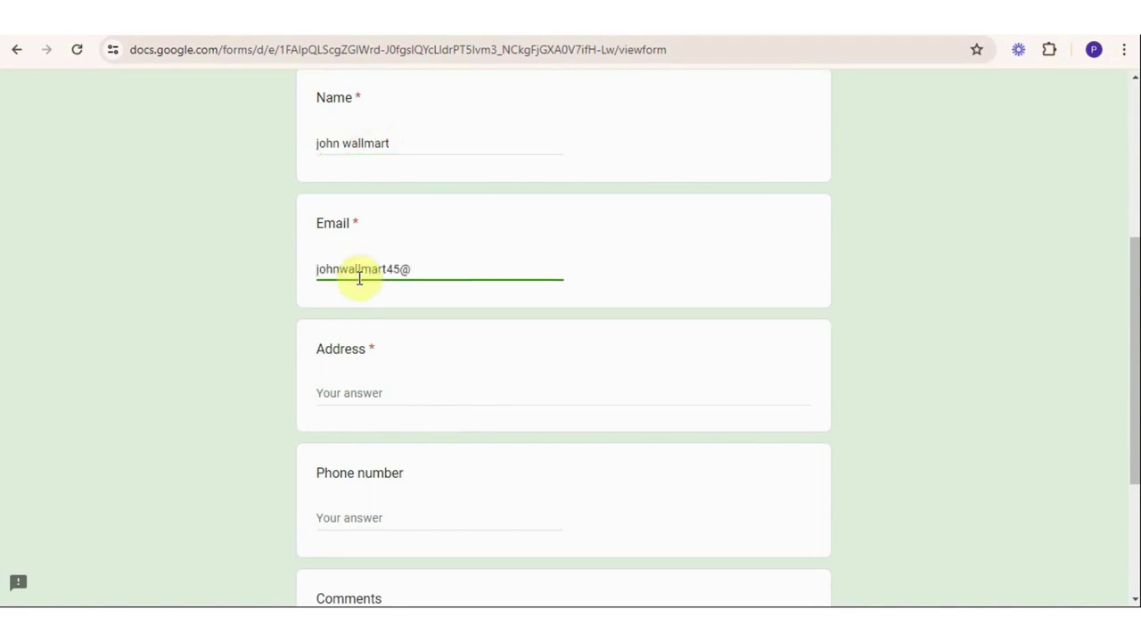
pyautogui.click(354, 390)
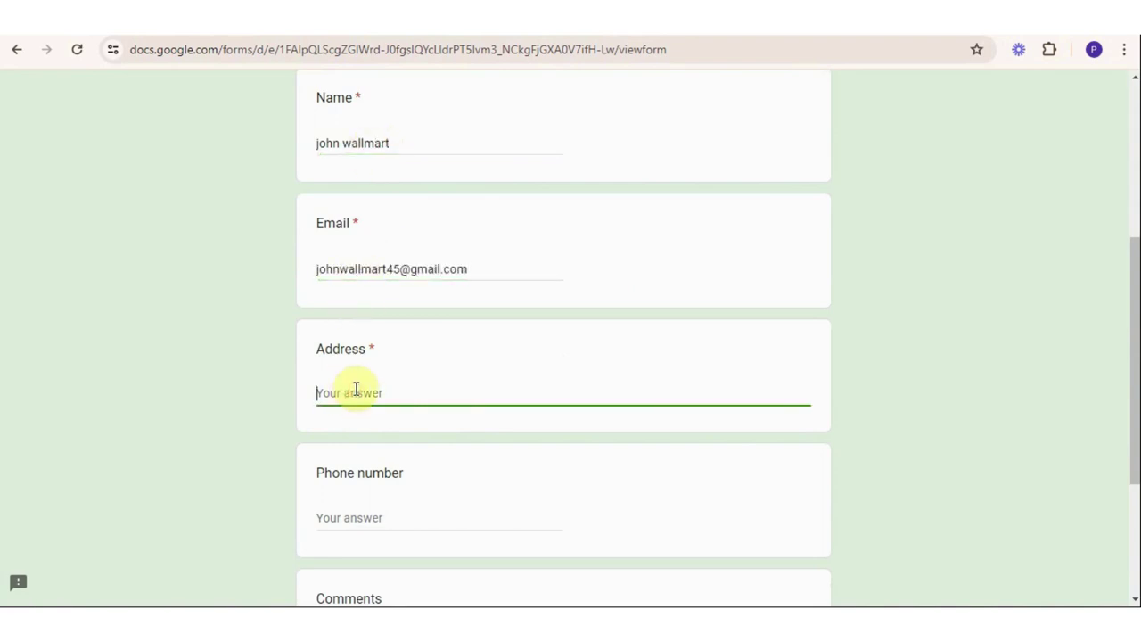
pyautogui.write('60, Gold field Ro')
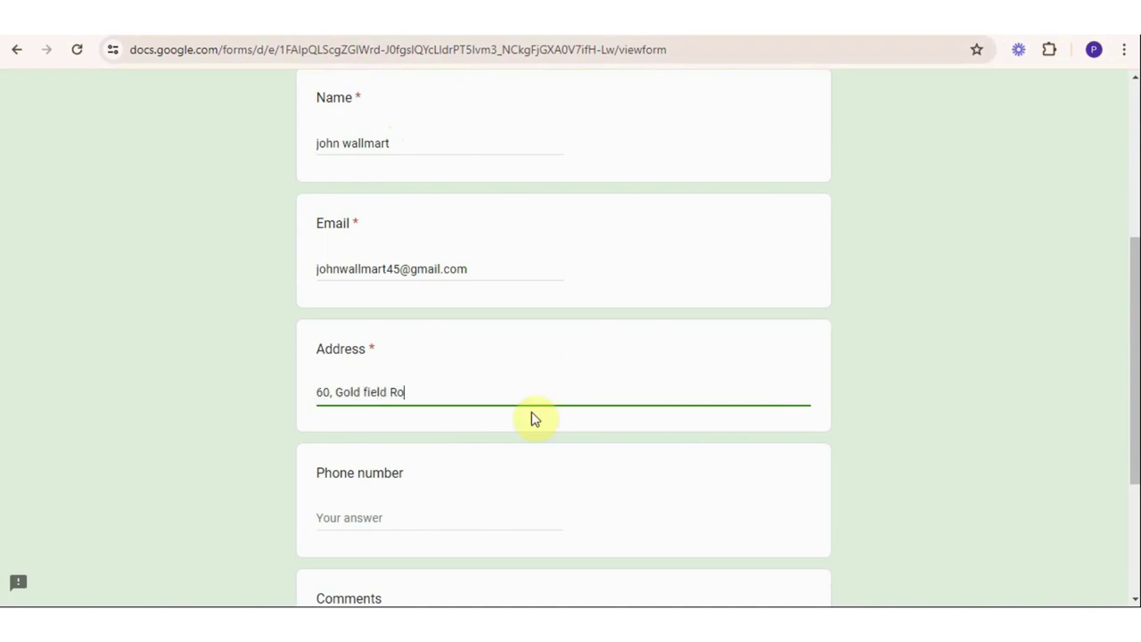
pyautogui.write('ad ,Australia')
pyautogui.click(424, 395)
pyautogui.write(',')
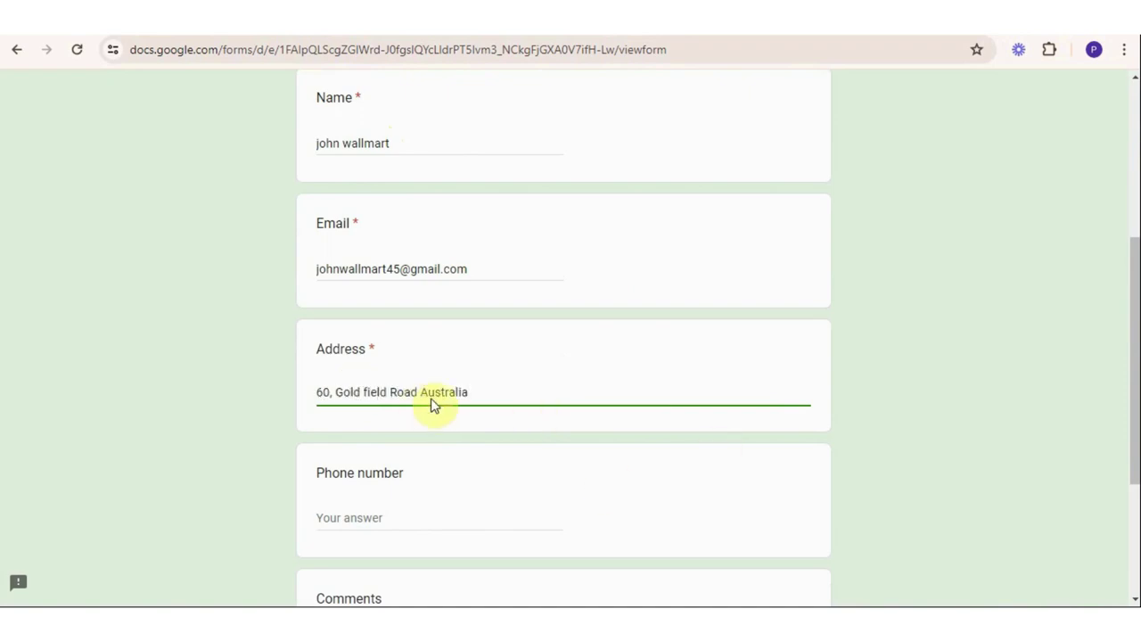
# Enter the test phone number, submit the response, and bring up SuiteCRM's Contacts list
pyautogui.scroll(-2, 443, 403)
pyautogui.click(403, 352)
pyautogui.write('963')
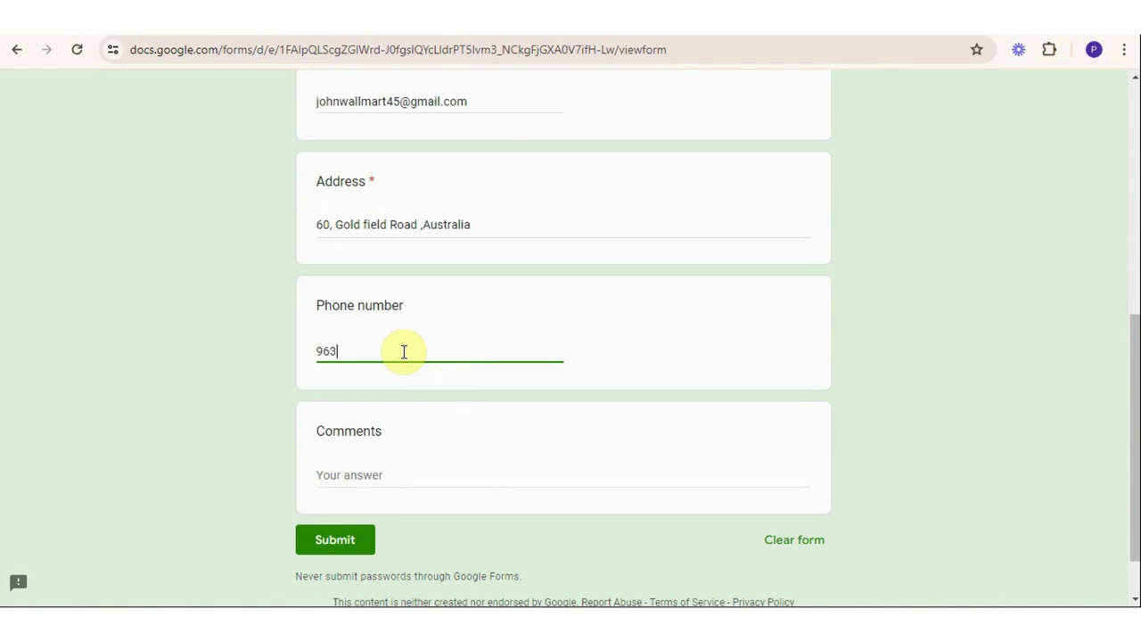
pyautogui.write('-789-1236')
pyautogui.click(337, 540)
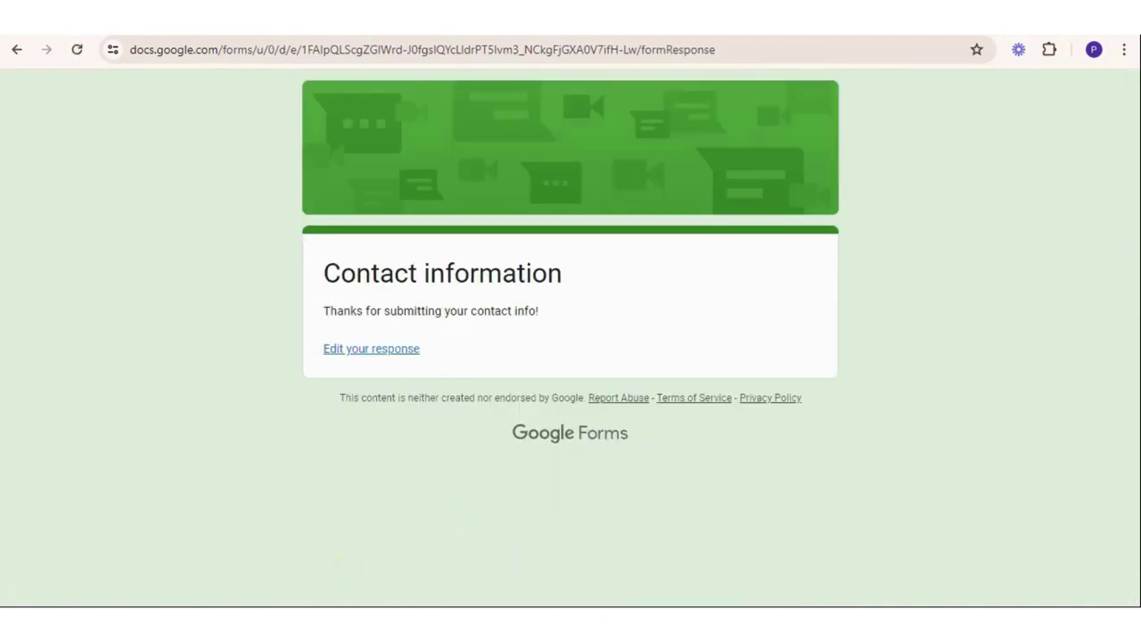
pyautogui.rightClick(746, 237)
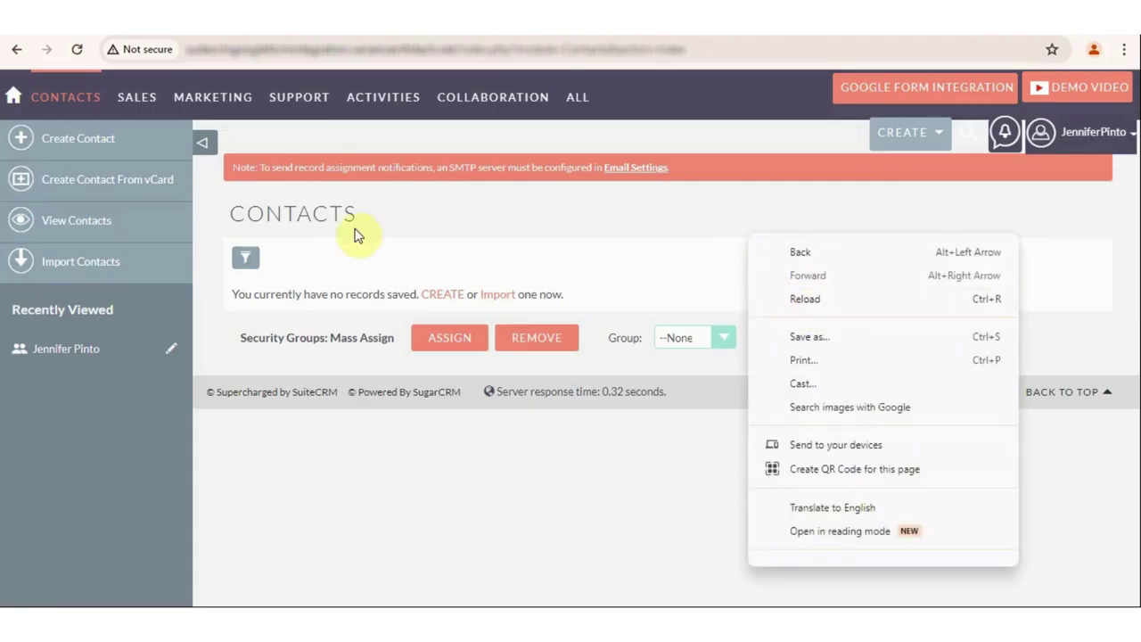
pyautogui.click(480, 223)
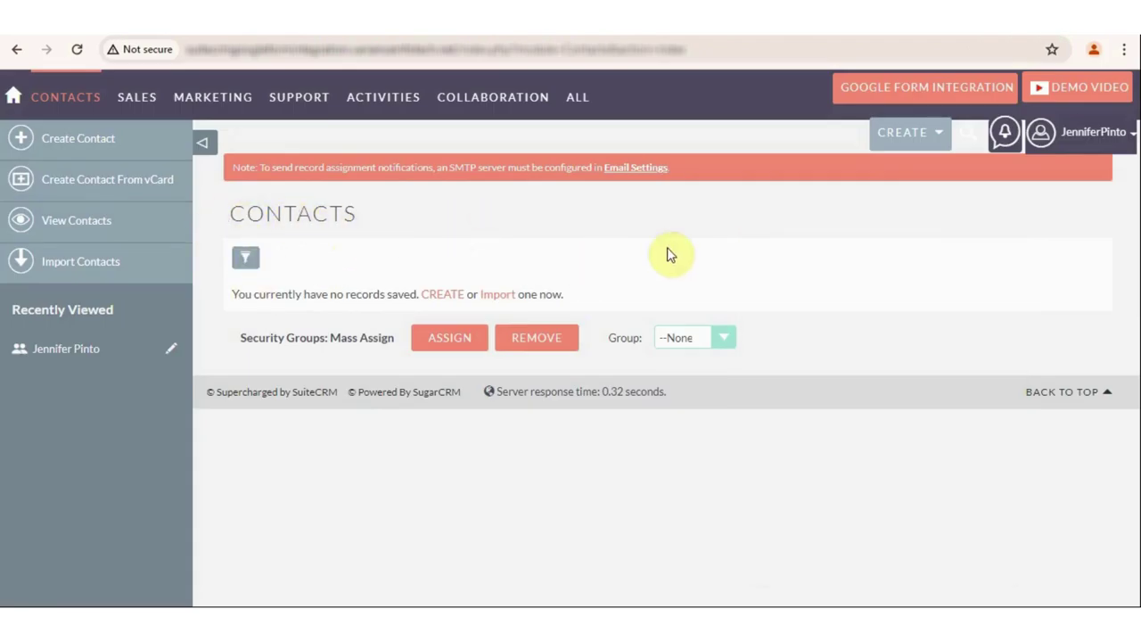
# Reload Contacts and open the new contact to check its first name, mobile, email and address
pyautogui.rightClick(693, 242)
pyautogui.click(756, 295)
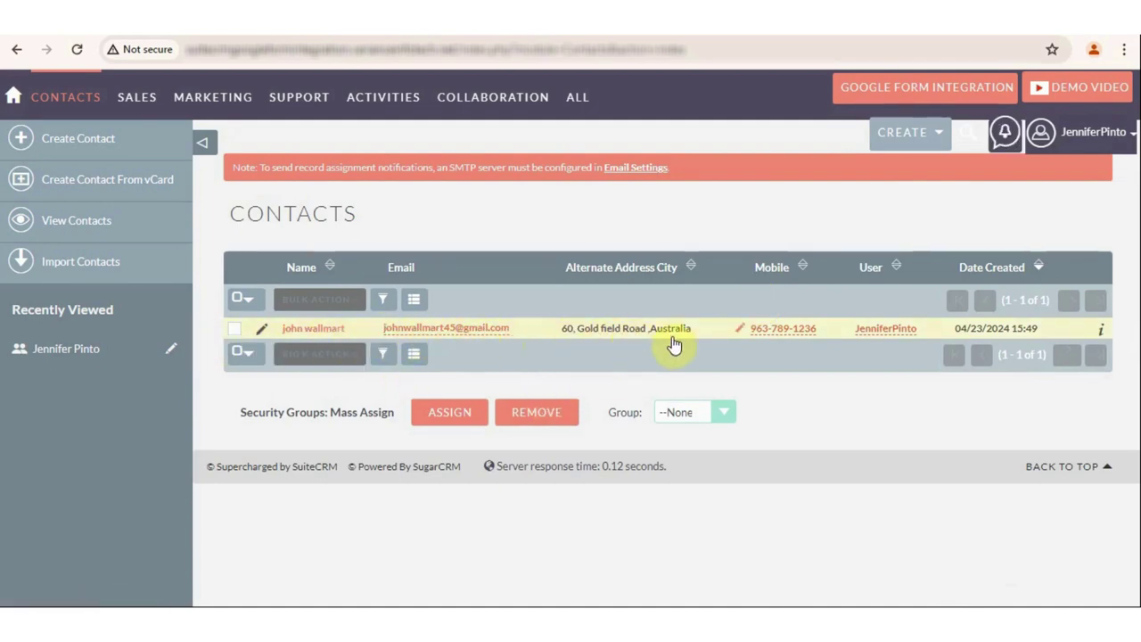
pyautogui.click(320, 337)
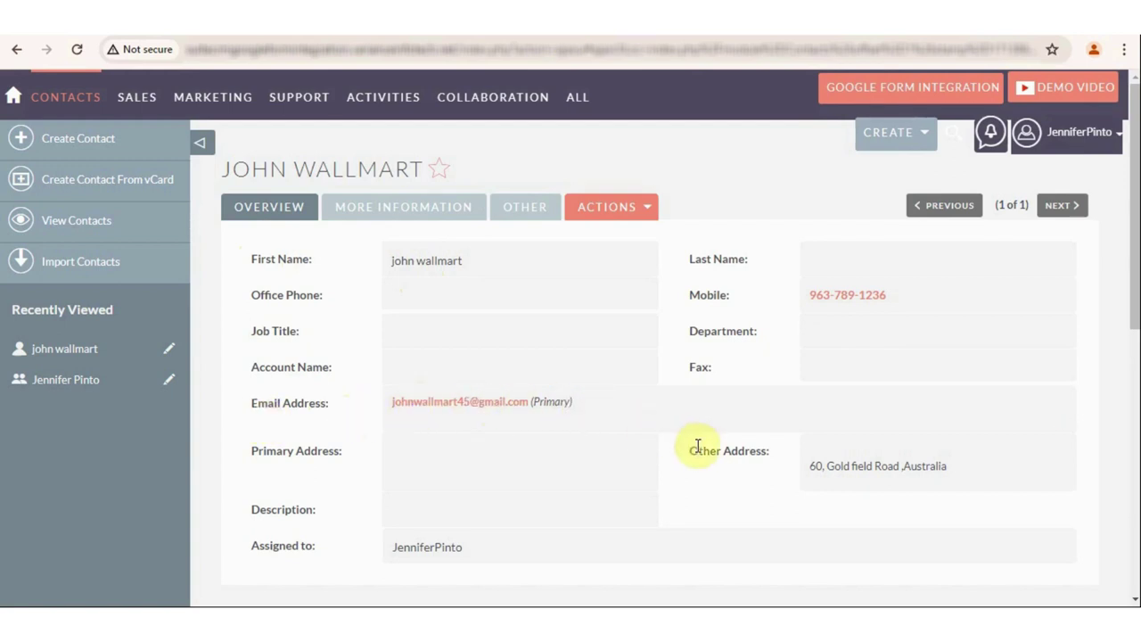
pyautogui.scroll(-2, 484, 517)
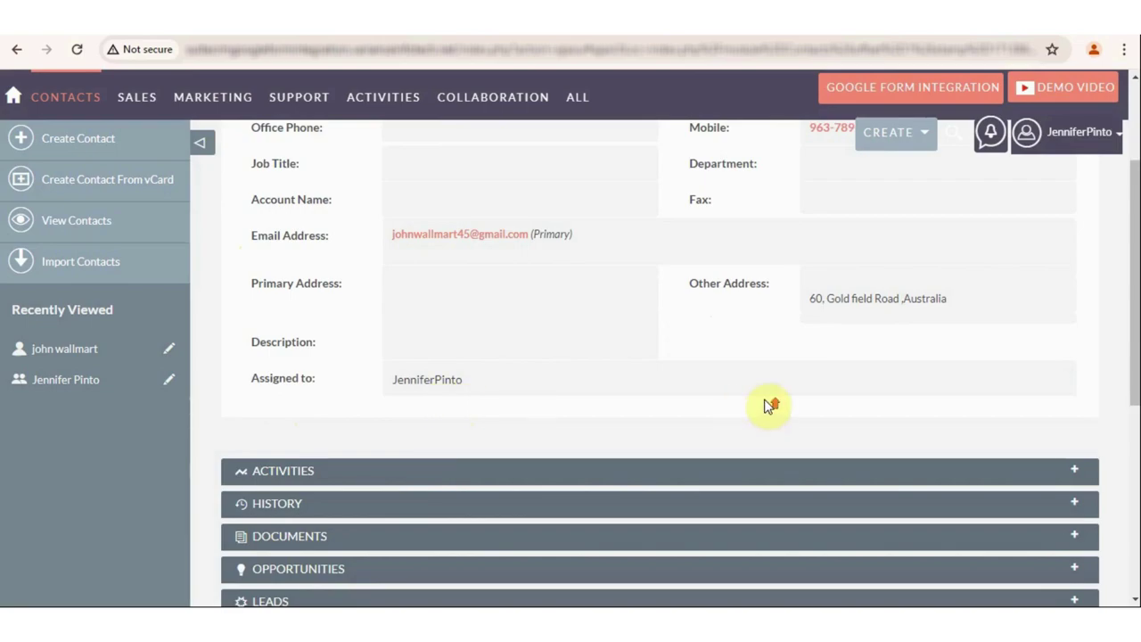
pyautogui.scroll(2, 766, 410)
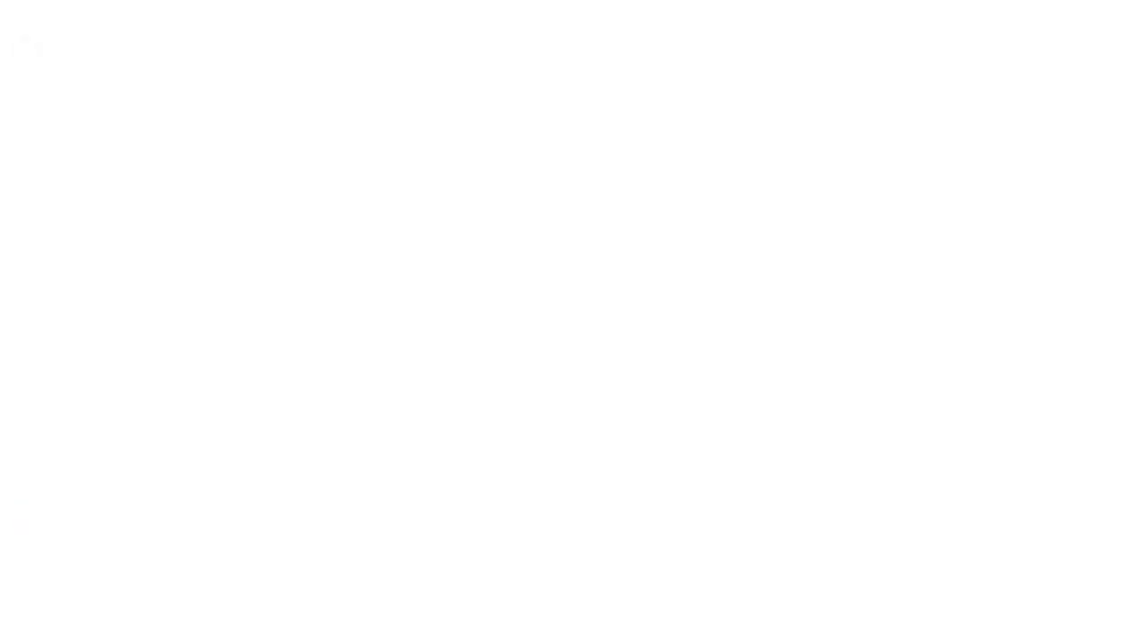